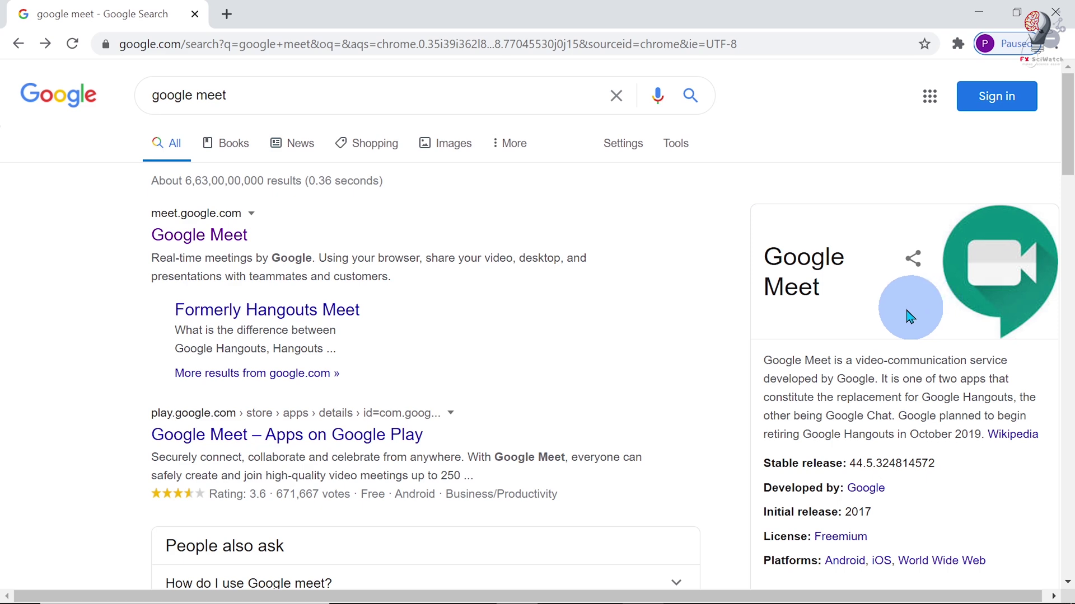
- Start entering a new web address in the browser's address bar
{"action": "left_click", "coordinate": [211, 45]}
- Load gmail.com, sign in with the saved password, and show the Google apps list
{"action": "type", "text": "gmail"}
{"action": "key", "text": "Return"}
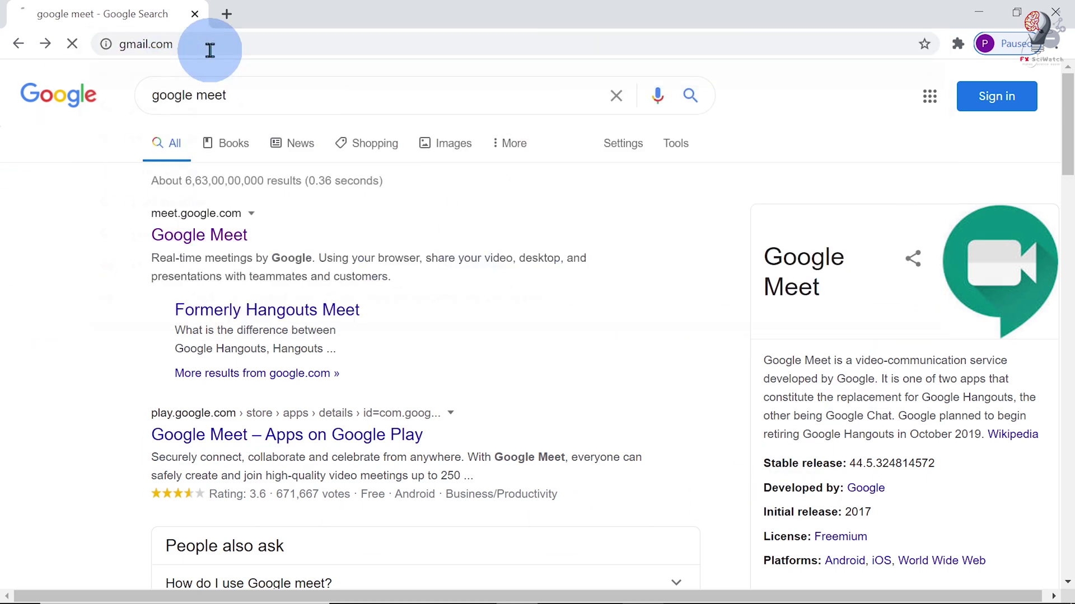
{"action": "left_click", "coordinate": [673, 386]}
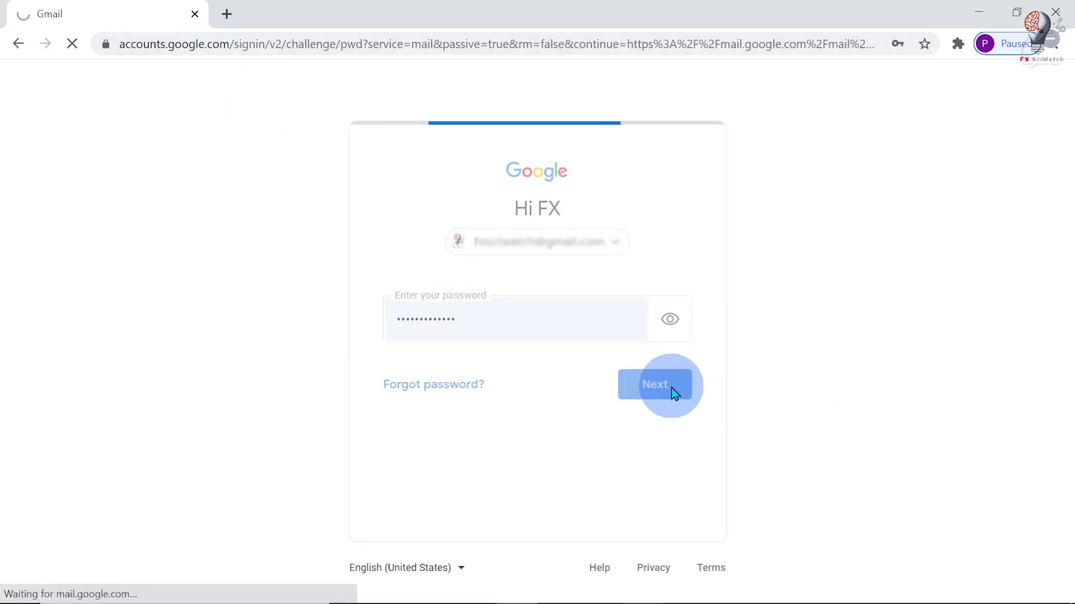
{"action": "left_click", "coordinate": [1005, 91]}
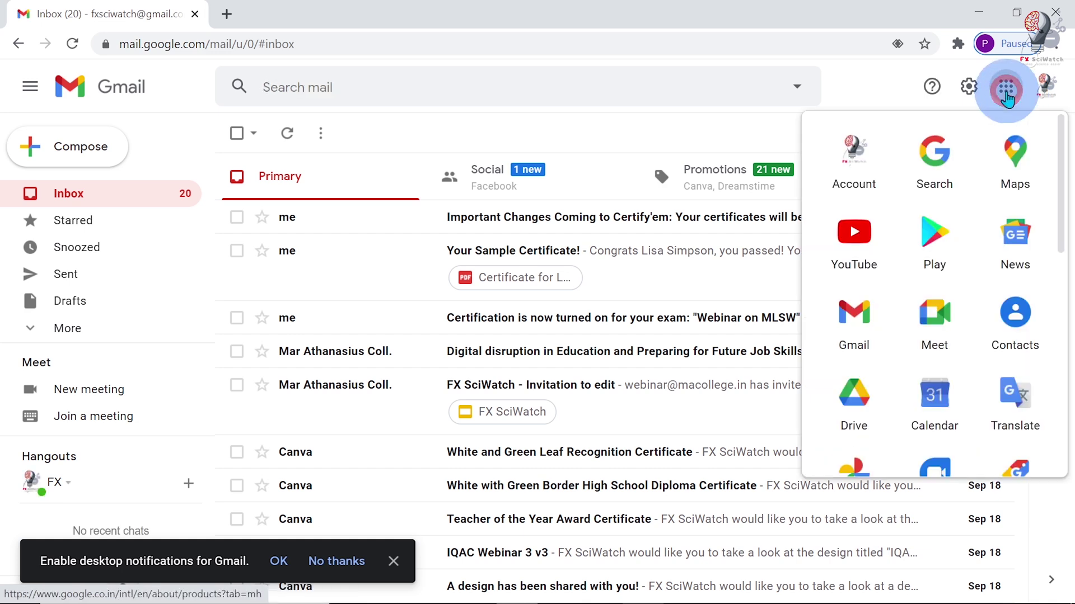
- Open Google Calendar and create a Sunday 11:30am event titled 'Webinar'
{"action": "left_click", "coordinate": [935, 417]}
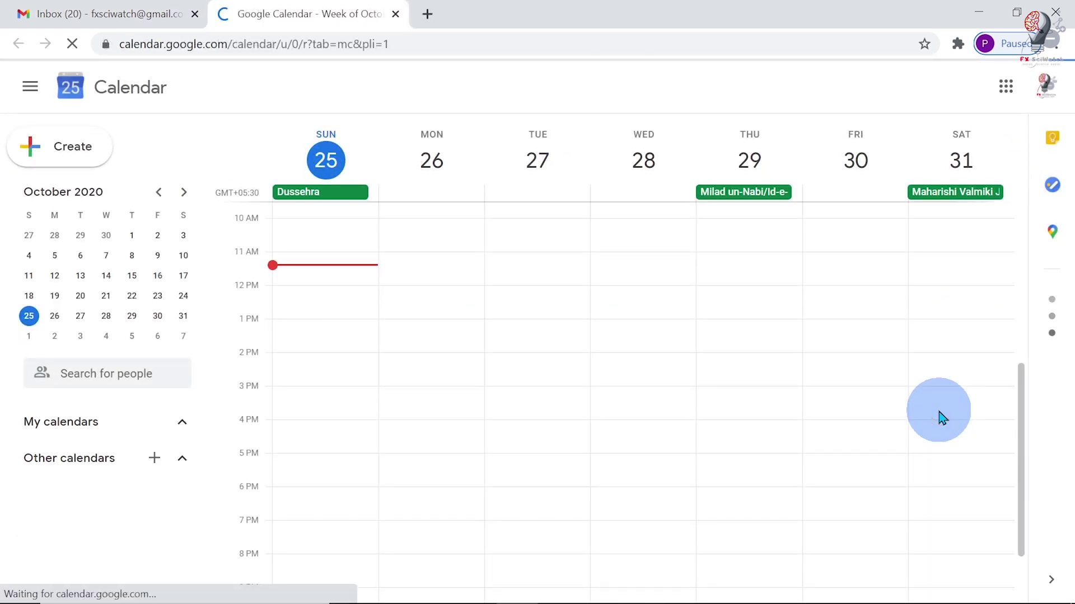
{"action": "left_click", "coordinate": [319, 288]}
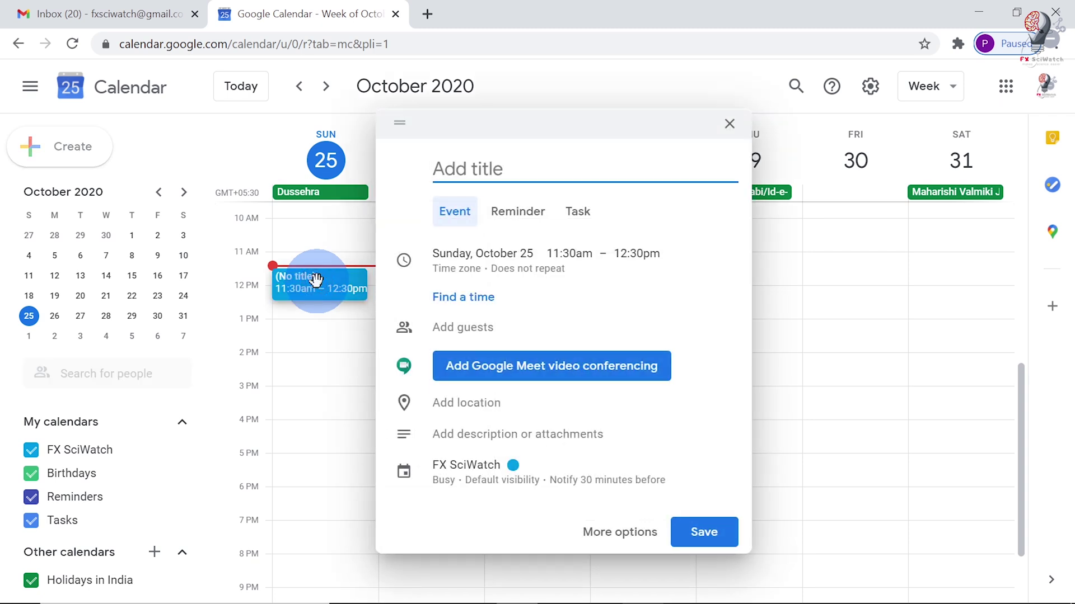
{"action": "left_click", "coordinate": [485, 330]}
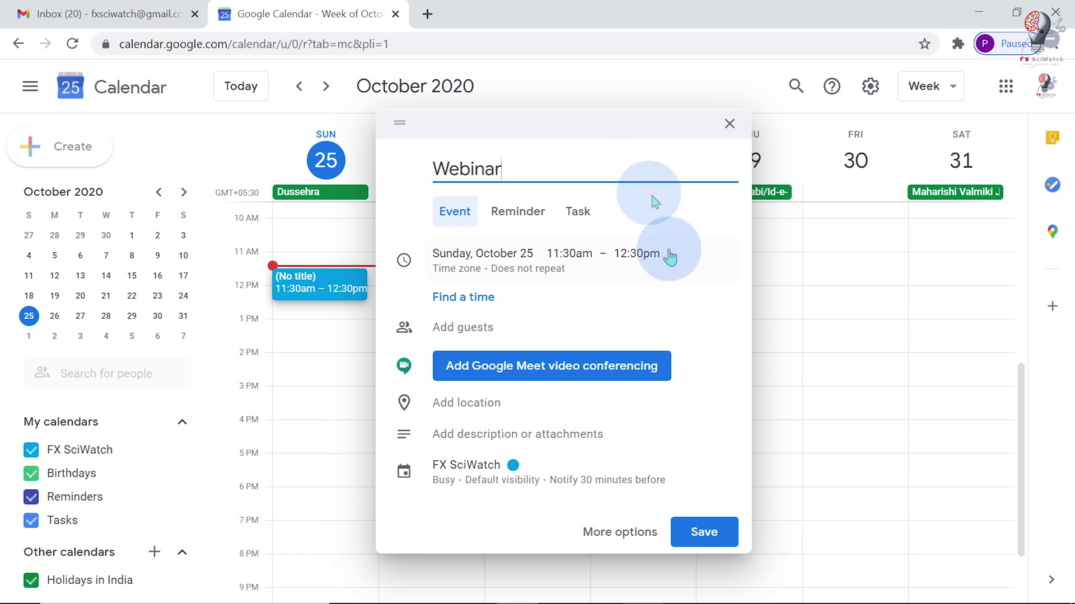
- Set the Webinar event to run from 11:45am to 1:15pm
{"action": "left_click", "coordinate": [579, 257]}
{"action": "left_click", "coordinate": [583, 379]}
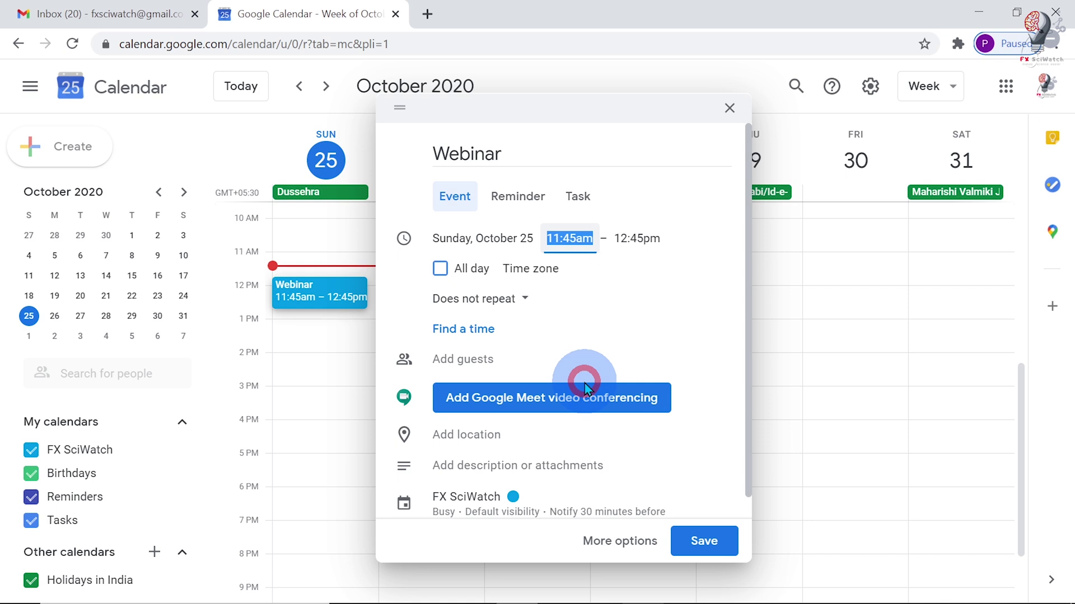
{"action": "left_click", "coordinate": [638, 238]}
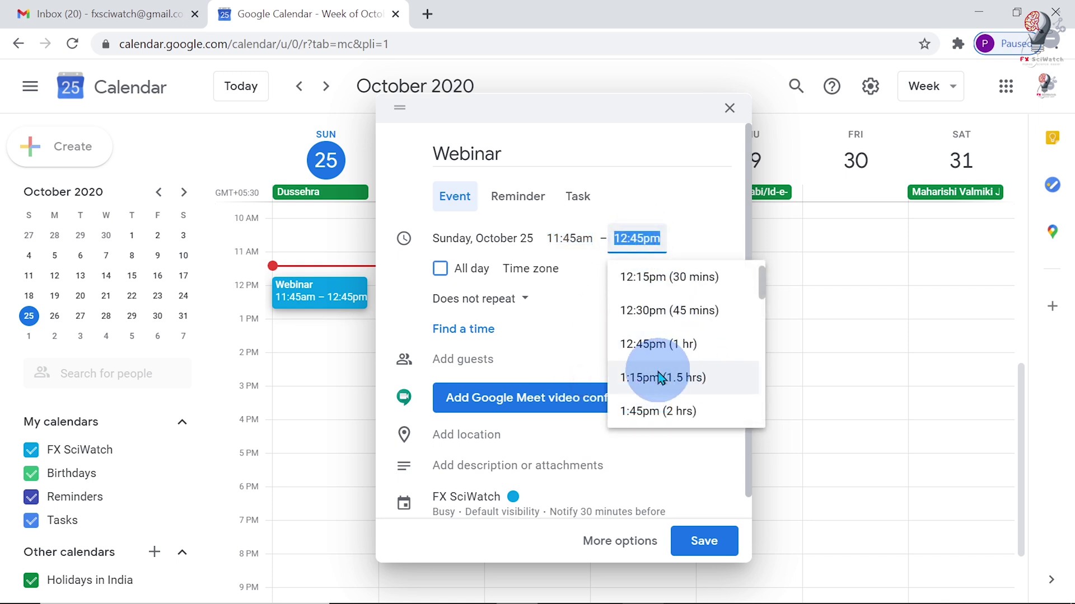
{"action": "left_click", "coordinate": [689, 377]}
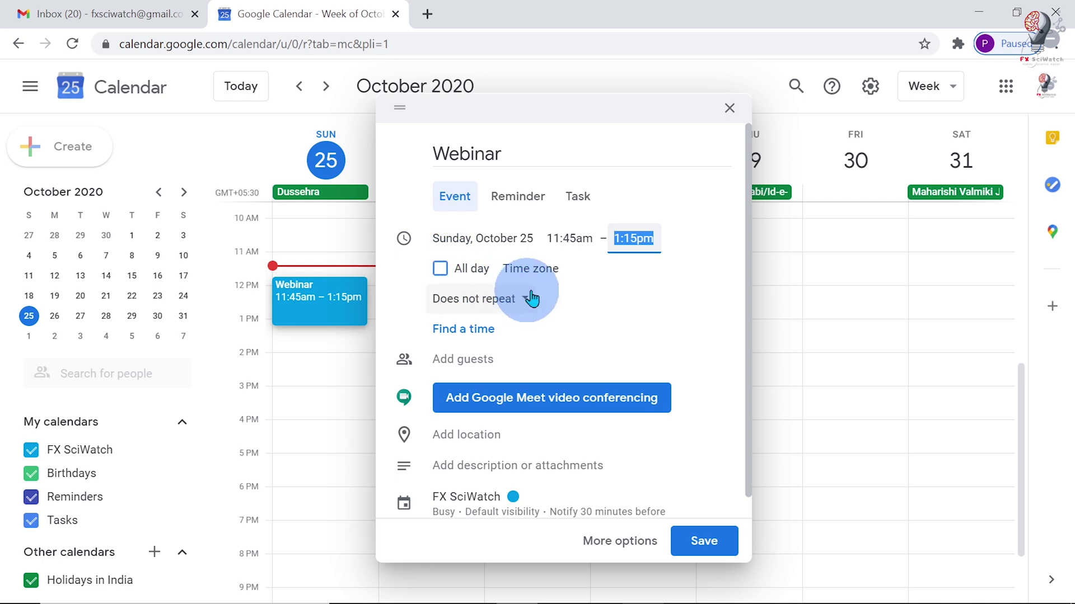
- Confirm India Standard Time, attach Google Meet conferencing, and copy the Meet link
{"action": "left_click", "coordinate": [541, 271]}
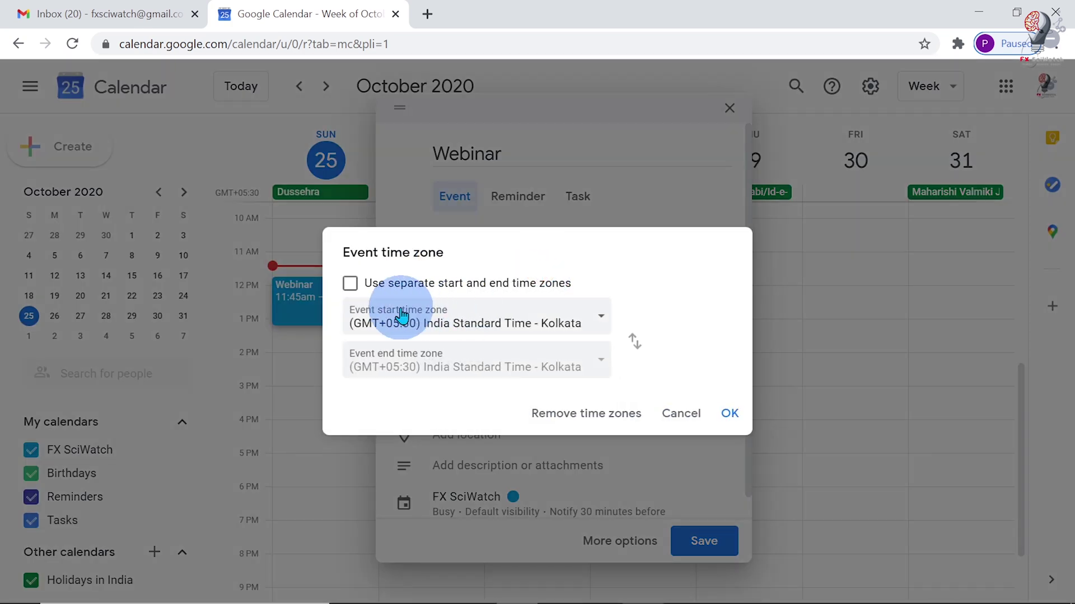
{"action": "left_click", "coordinate": [730, 425]}
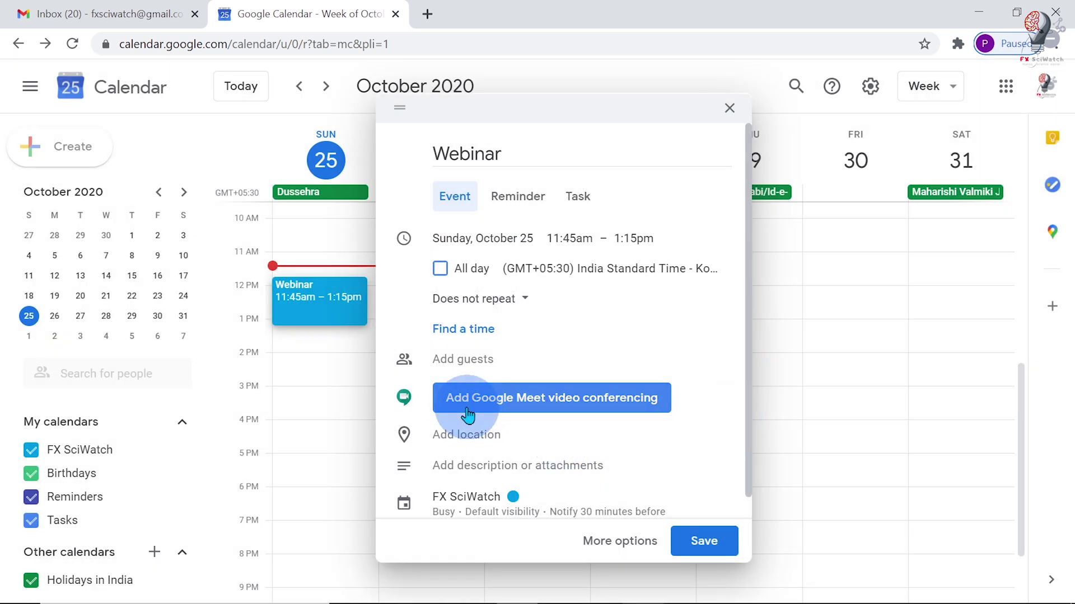
{"action": "left_click", "coordinate": [542, 400]}
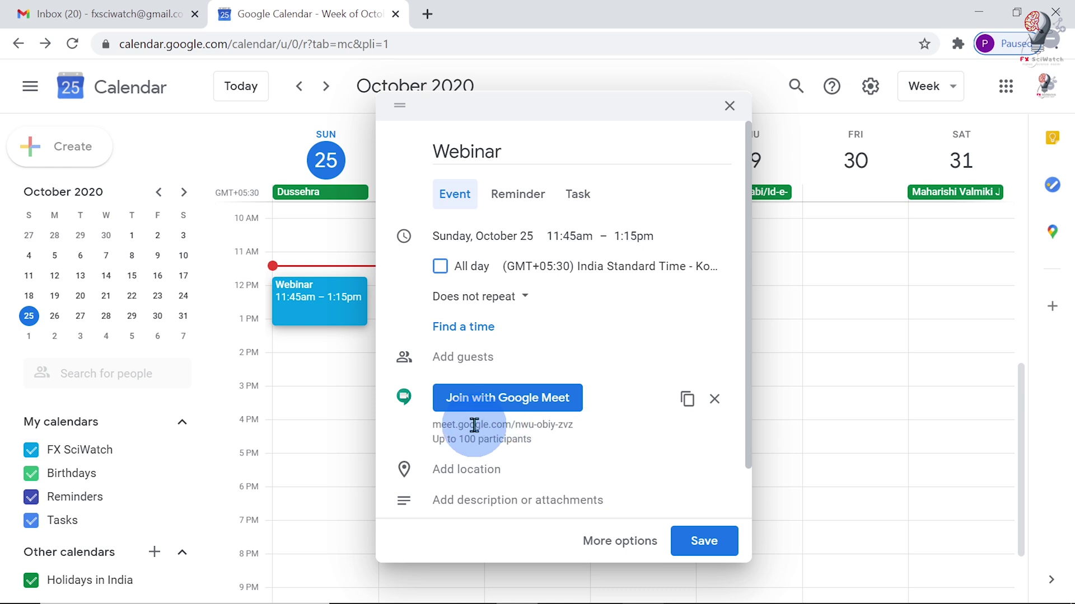
{"action": "left_click", "coordinate": [688, 405]}
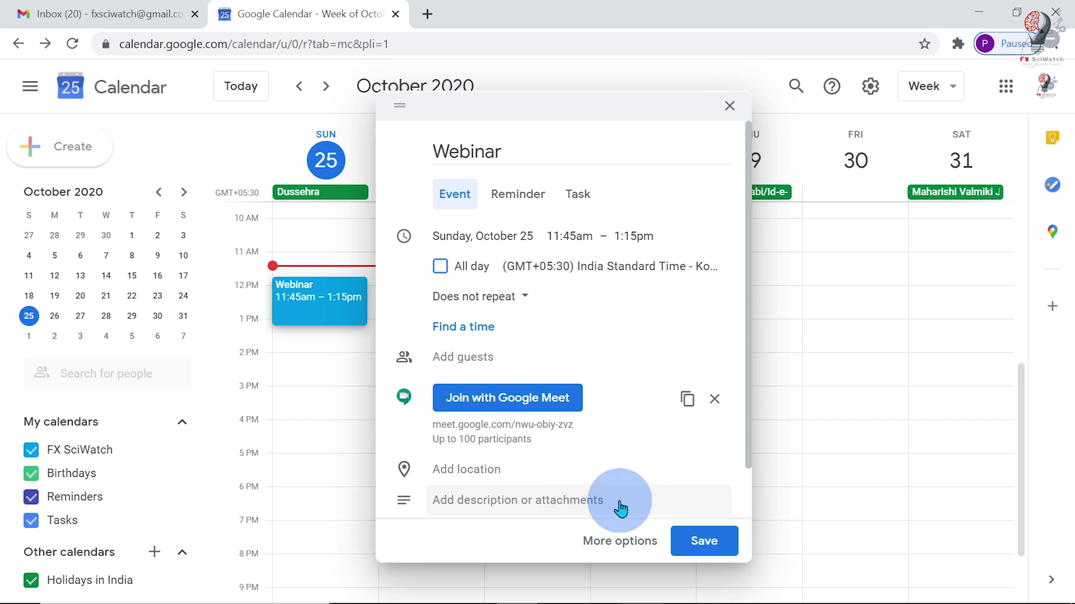
- Add two guest email addresses, save the Webinar event, and send them invitations
{"action": "left_click", "coordinate": [529, 370]}
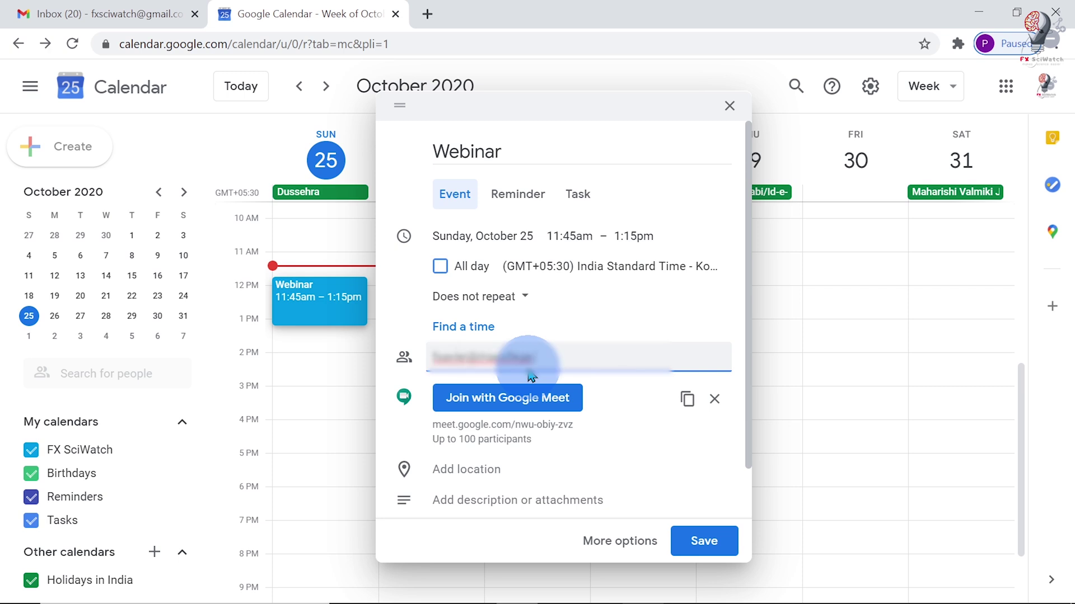
{"action": "left_click", "coordinate": [531, 376]}
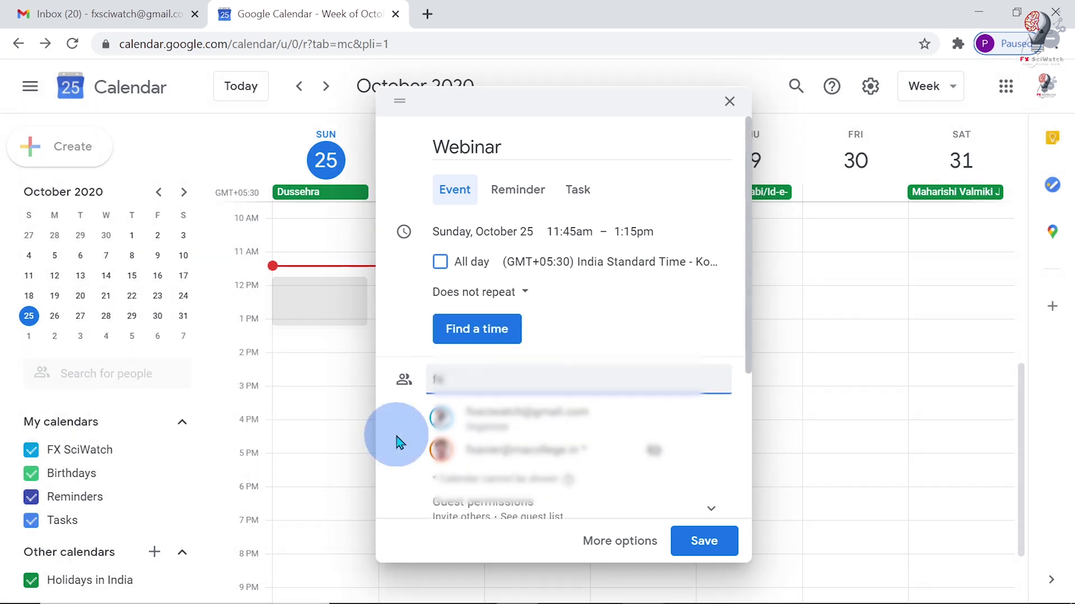
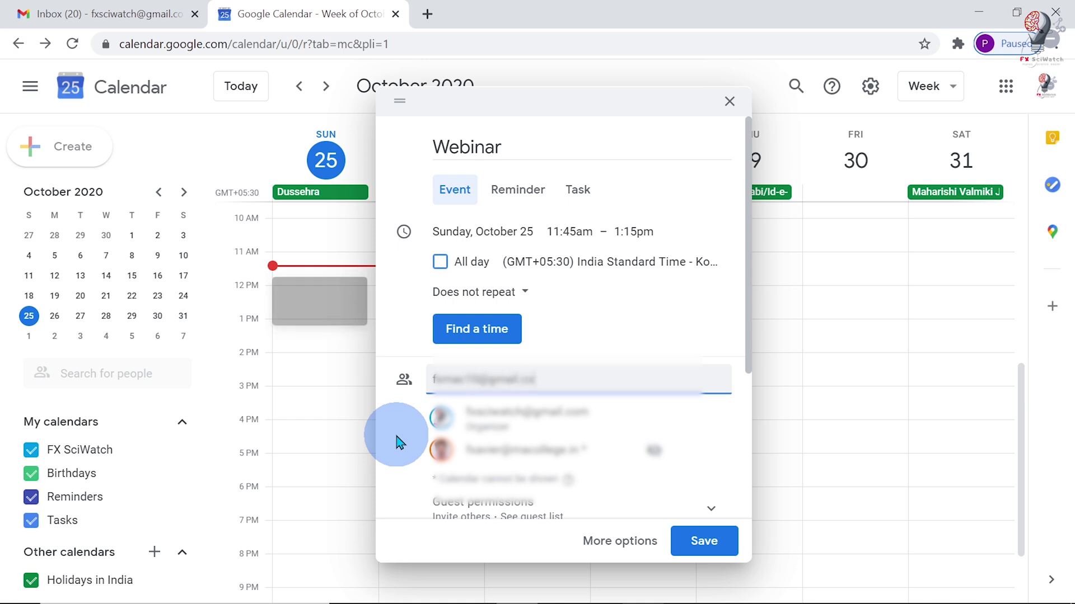
{"action": "key", "text": "Return"}
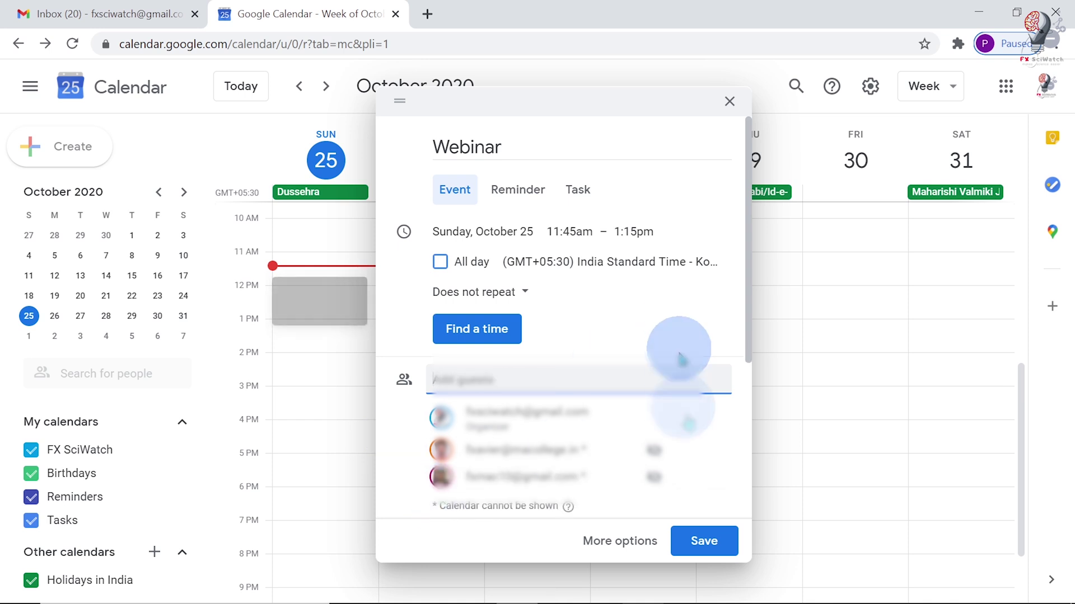
{"action": "left_click", "coordinate": [707, 553]}
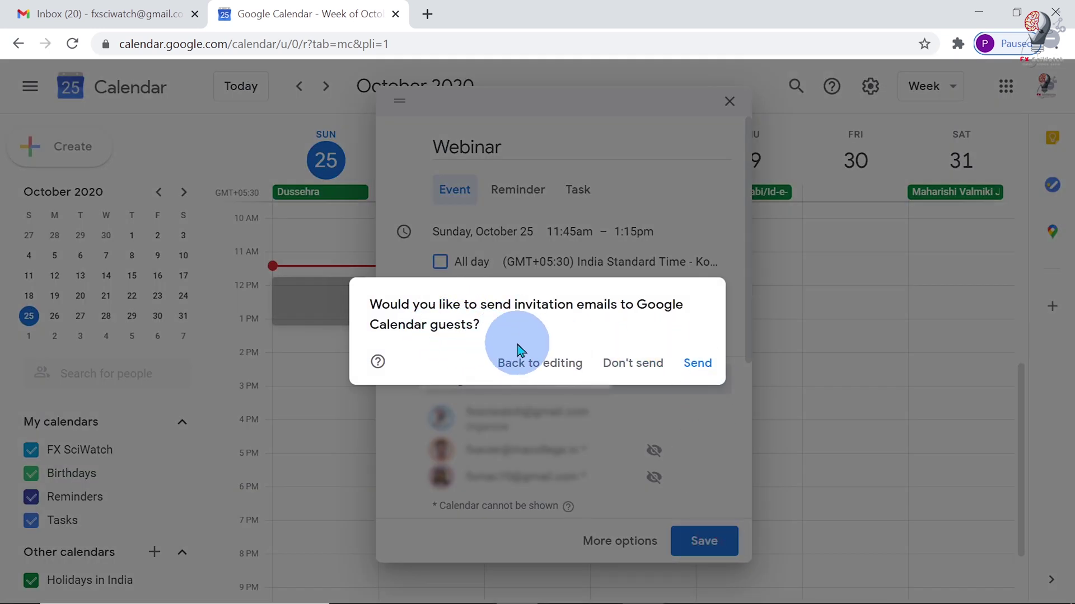
{"action": "left_click", "coordinate": [707, 369]}
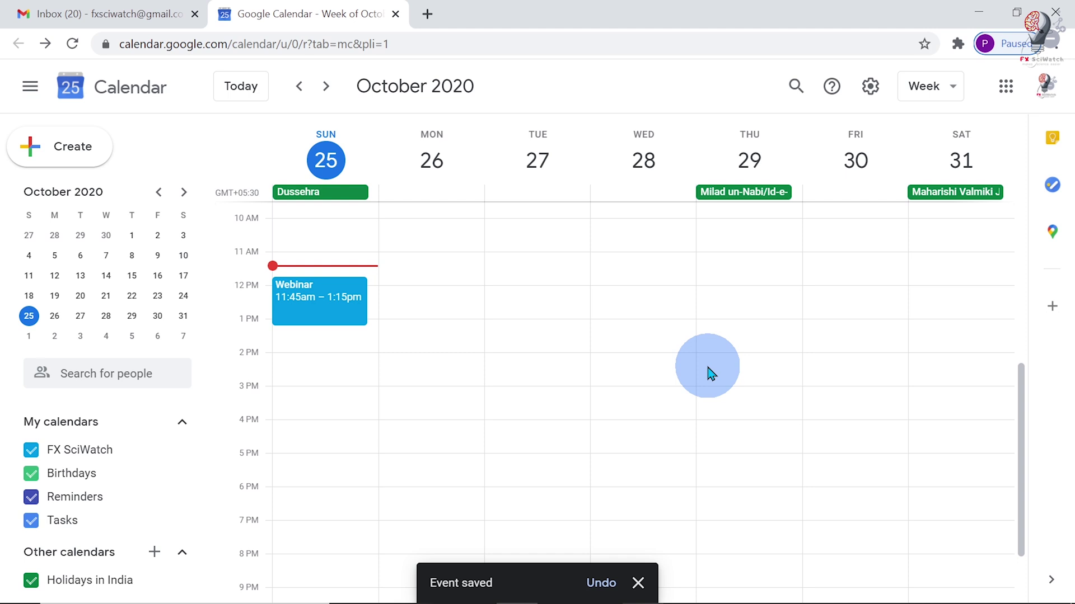
- Open the YouTube home page in a new browser tab
{"action": "left_click", "coordinate": [427, 14]}
{"action": "left_click", "coordinate": [287, 48]}
{"action": "type", "text": "youtube.com"}
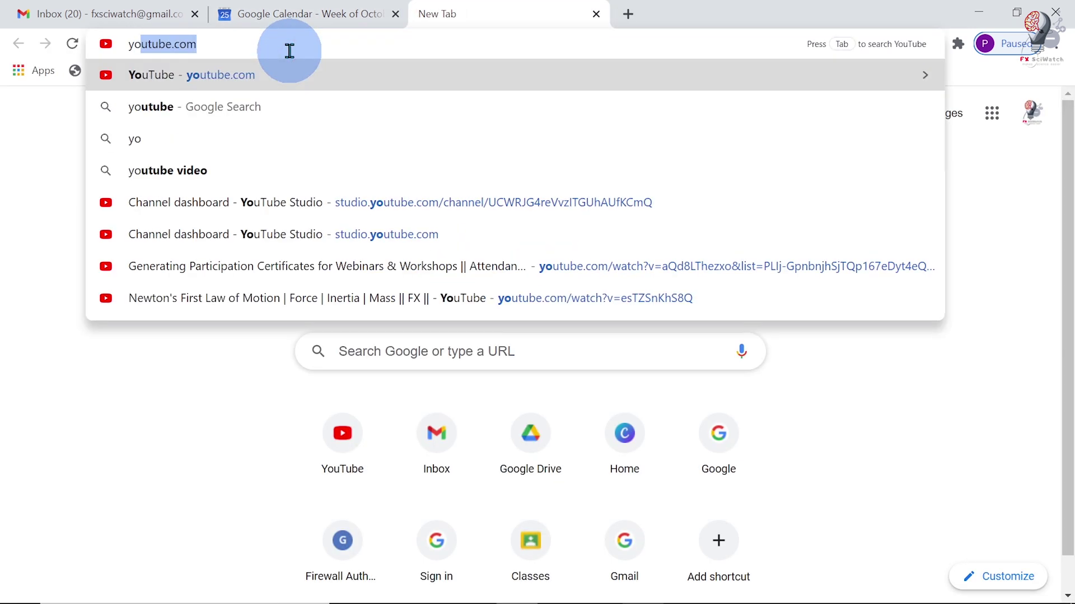
{"action": "left_click", "coordinate": [268, 77]}
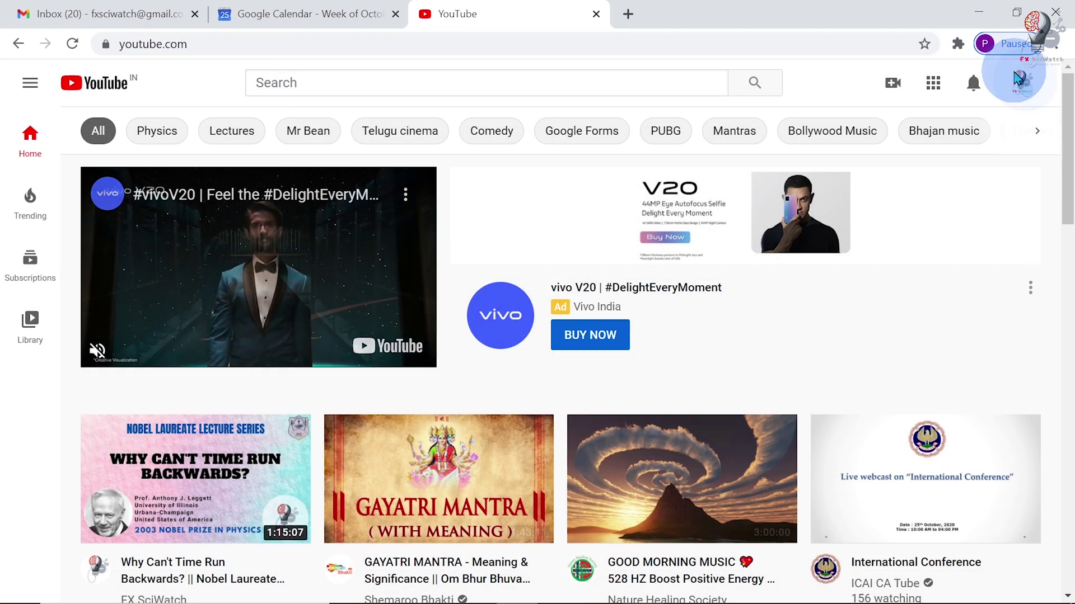
- Go to YouTube Studio and reach the live streaming page via Create > Go live
{"action": "left_click", "coordinate": [1019, 79]}
{"action": "left_click", "coordinate": [860, 246]}
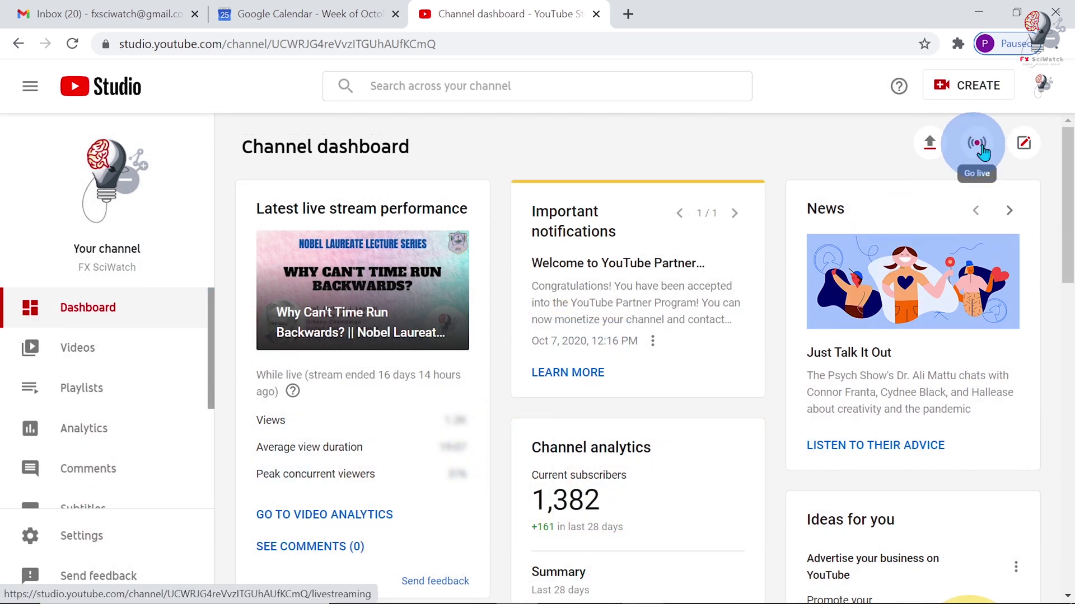
{"action": "left_click", "coordinate": [968, 96]}
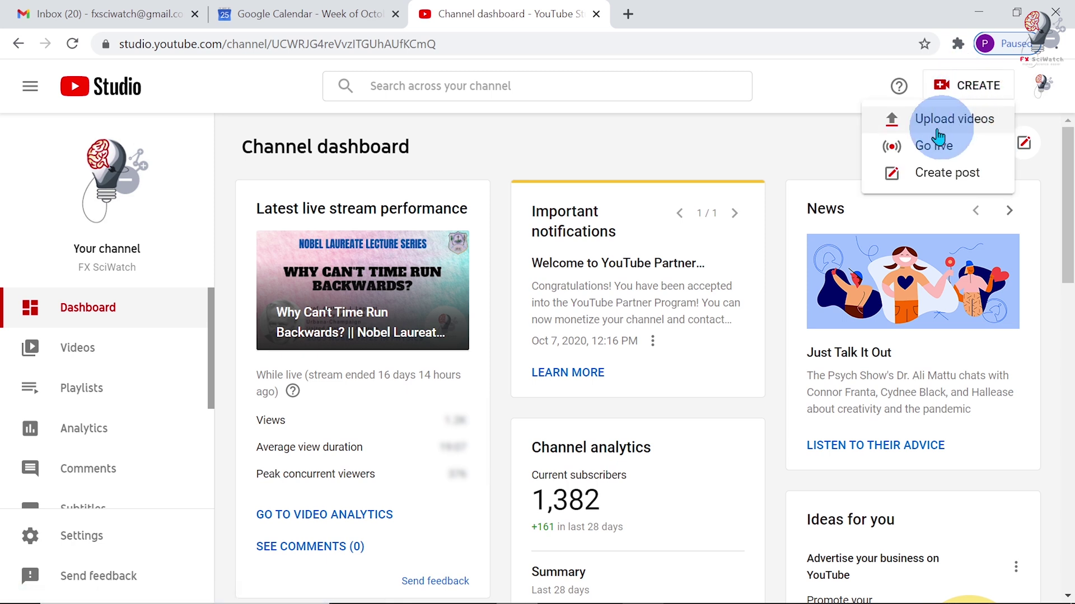
{"action": "left_click", "coordinate": [940, 150]}
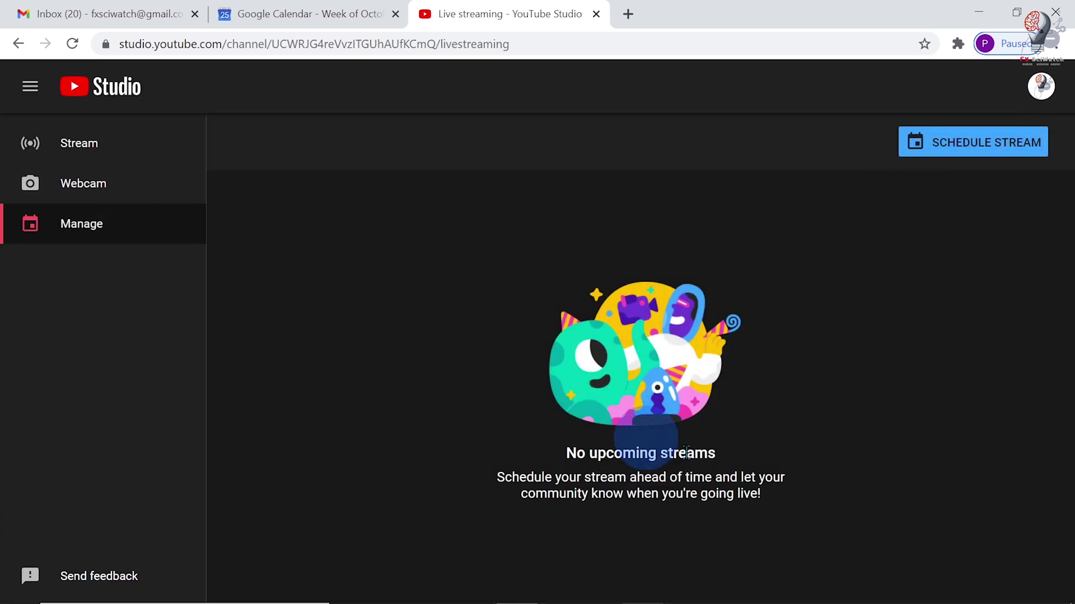
- Schedule a fresh stream using Create New and title it 'Webinar'
{"action": "left_click", "coordinate": [968, 149]}
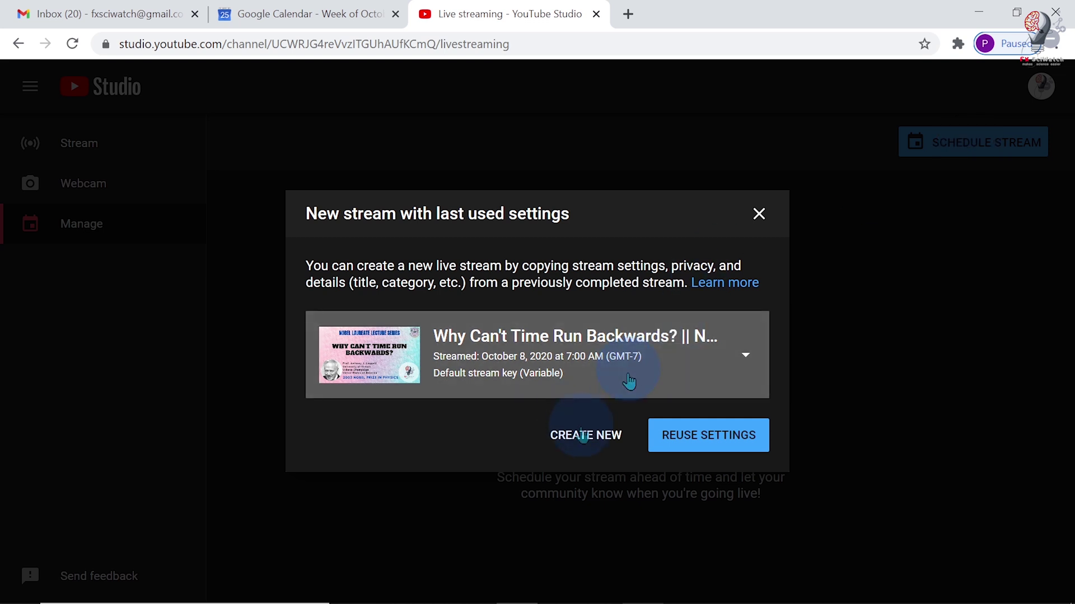
{"action": "left_click", "coordinate": [583, 436]}
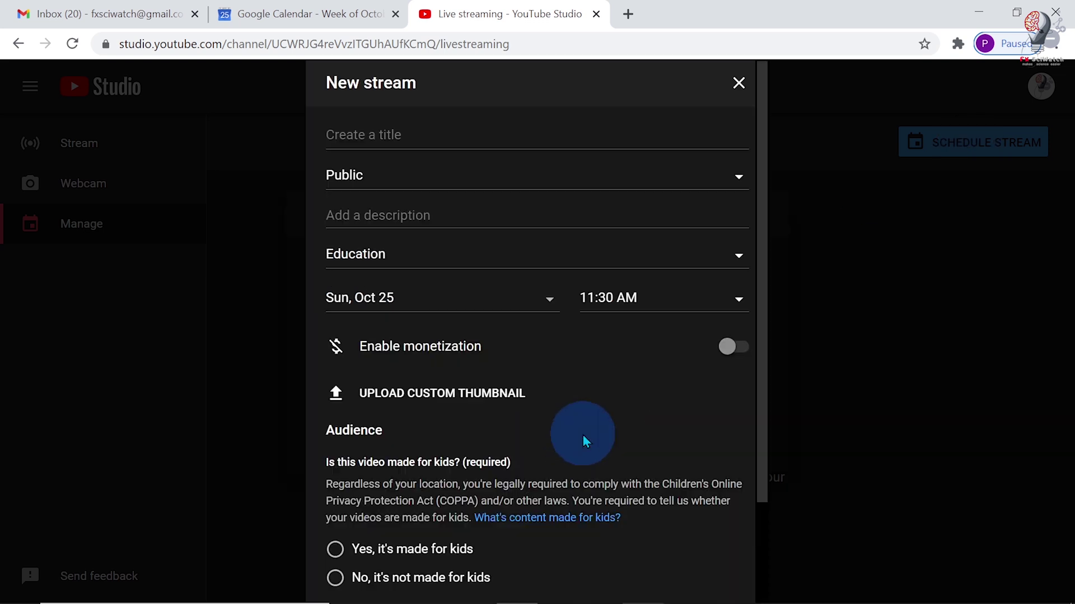
{"action": "left_click", "coordinate": [388, 148]}
{"action": "type", "text": "Webinar"}
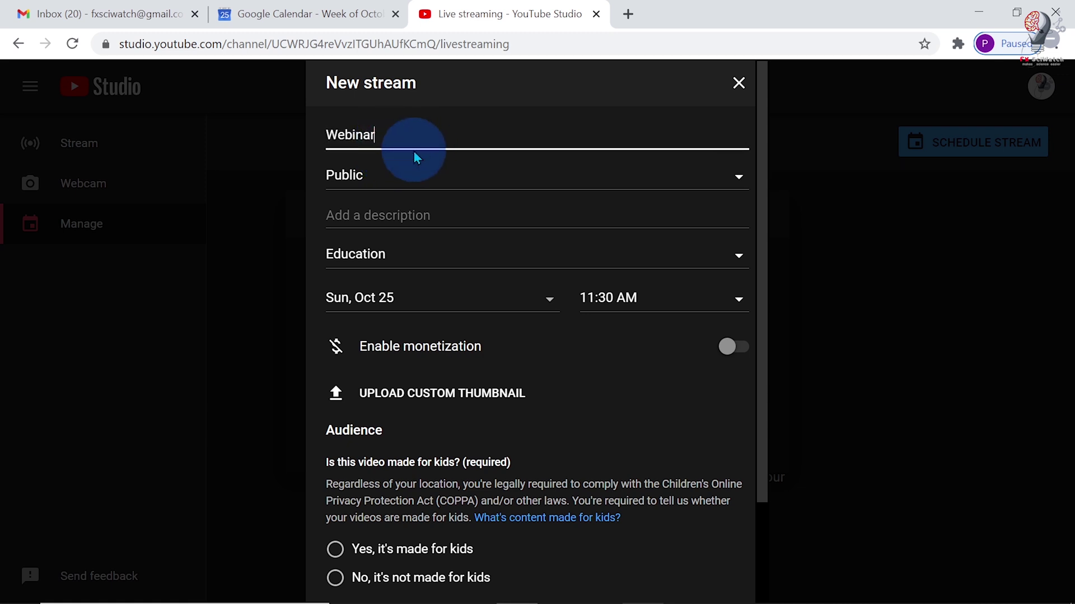
{"action": "left_click", "coordinate": [394, 187]}
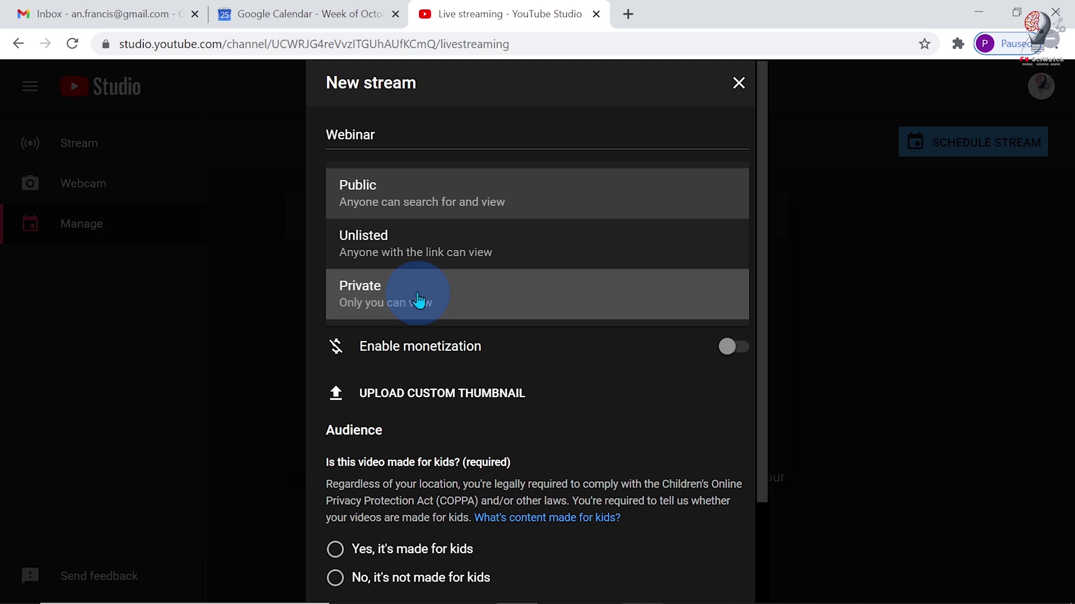
- Make the stream Unlisted, Education, 11:45 AM, not made for kids, then create it
{"action": "left_click", "coordinate": [388, 259]}
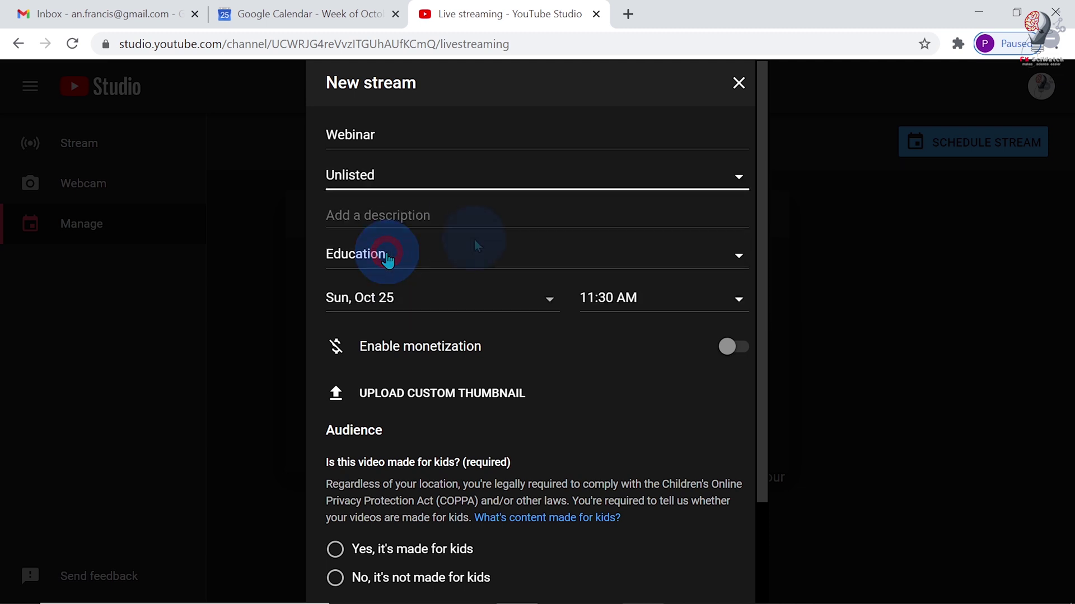
{"action": "left_click", "coordinate": [432, 259]}
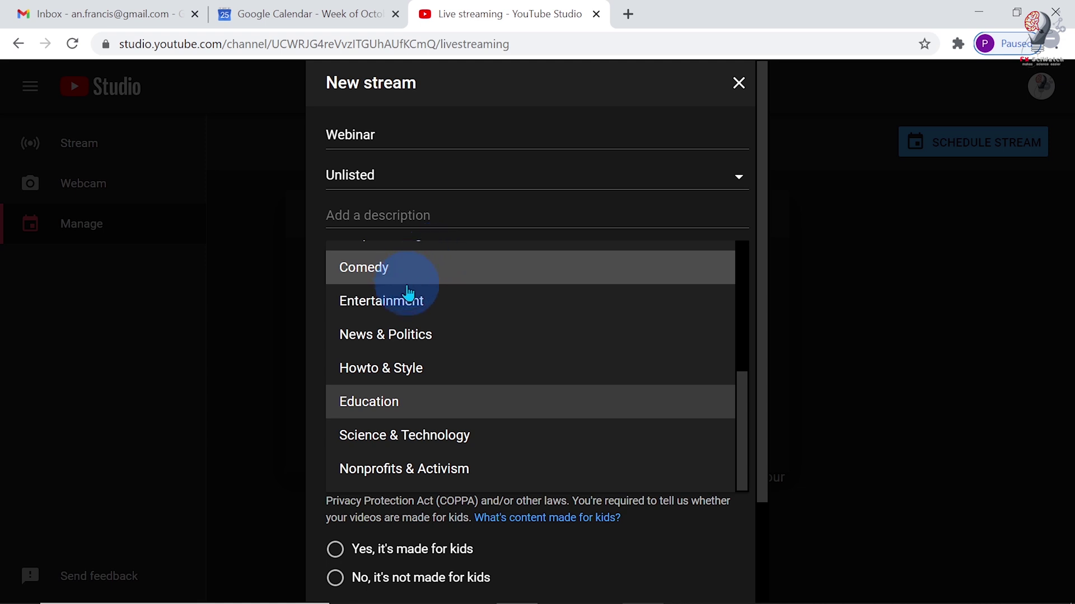
{"action": "left_click", "coordinate": [353, 407]}
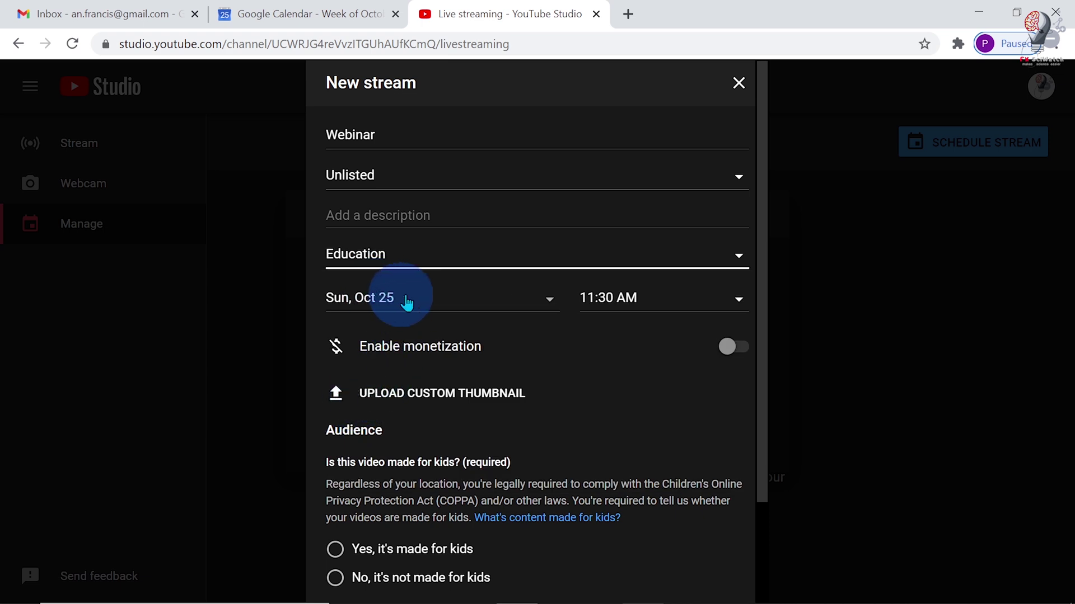
{"action": "left_click", "coordinate": [637, 308]}
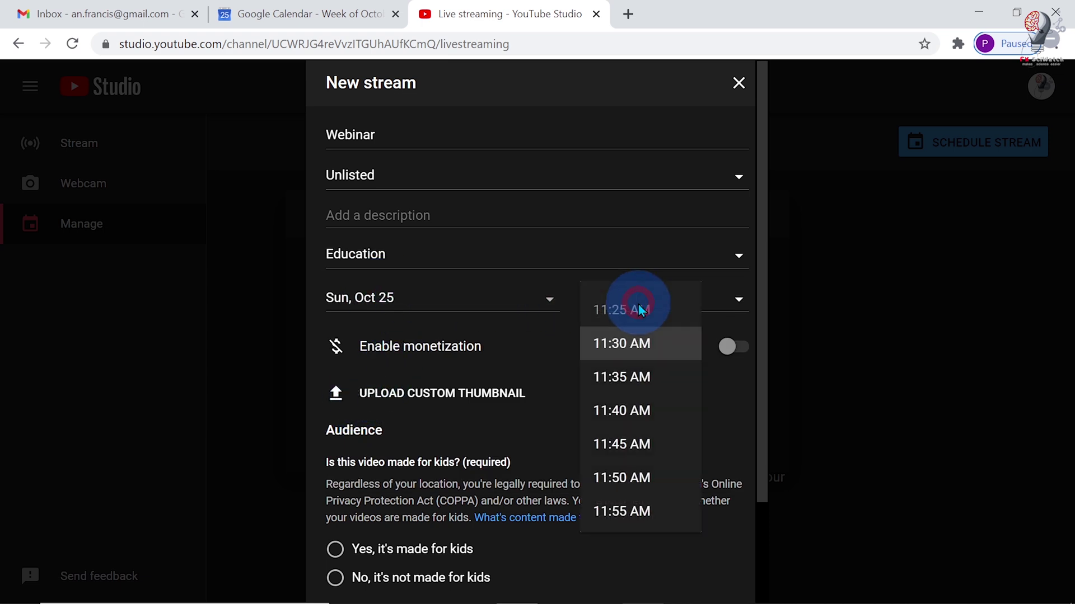
{"action": "left_click", "coordinate": [629, 442]}
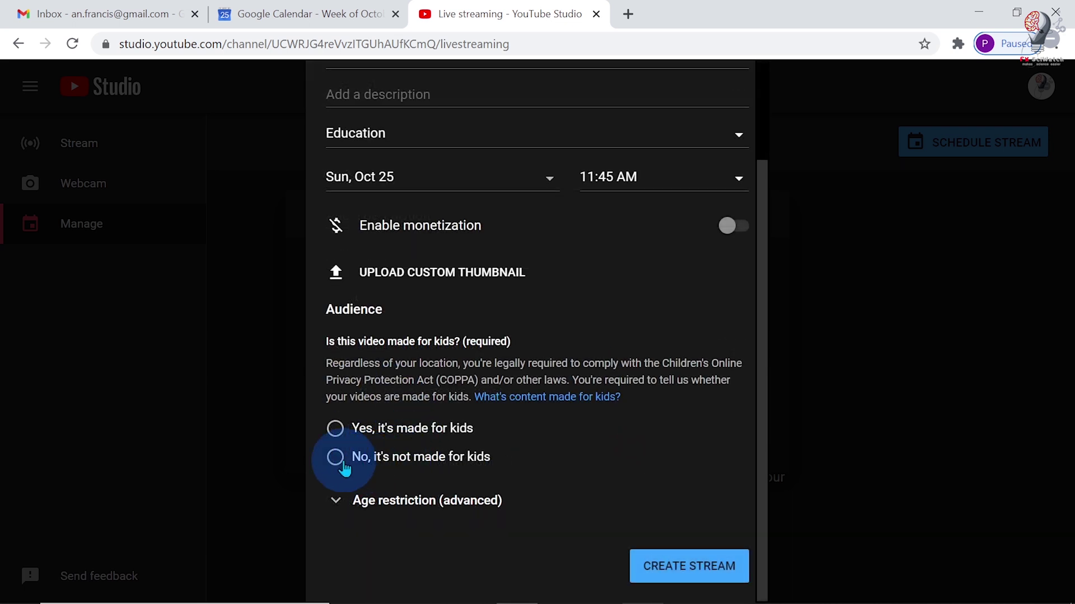
{"action": "left_click", "coordinate": [335, 456]}
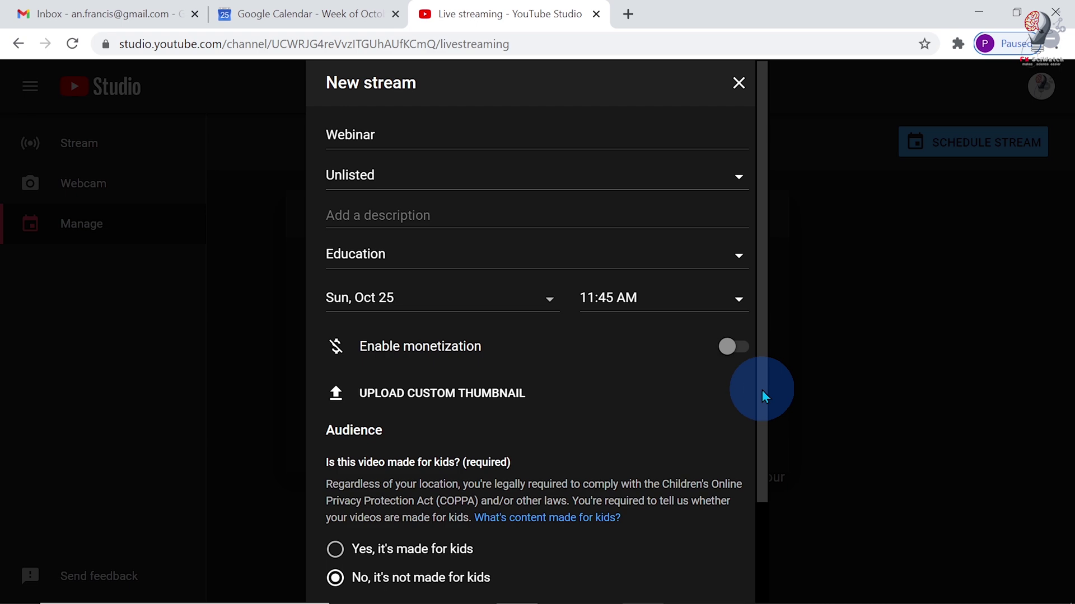
{"action": "left_click_drag", "start_coordinate": [761, 391], "coordinate": [748, 581]}
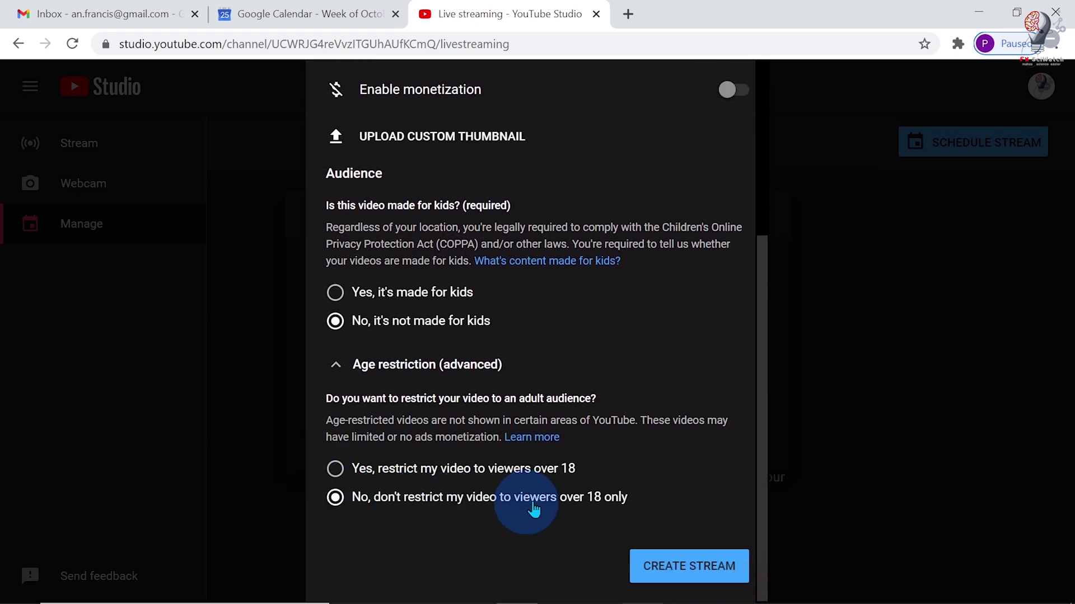
{"action": "left_click", "coordinate": [684, 571]}
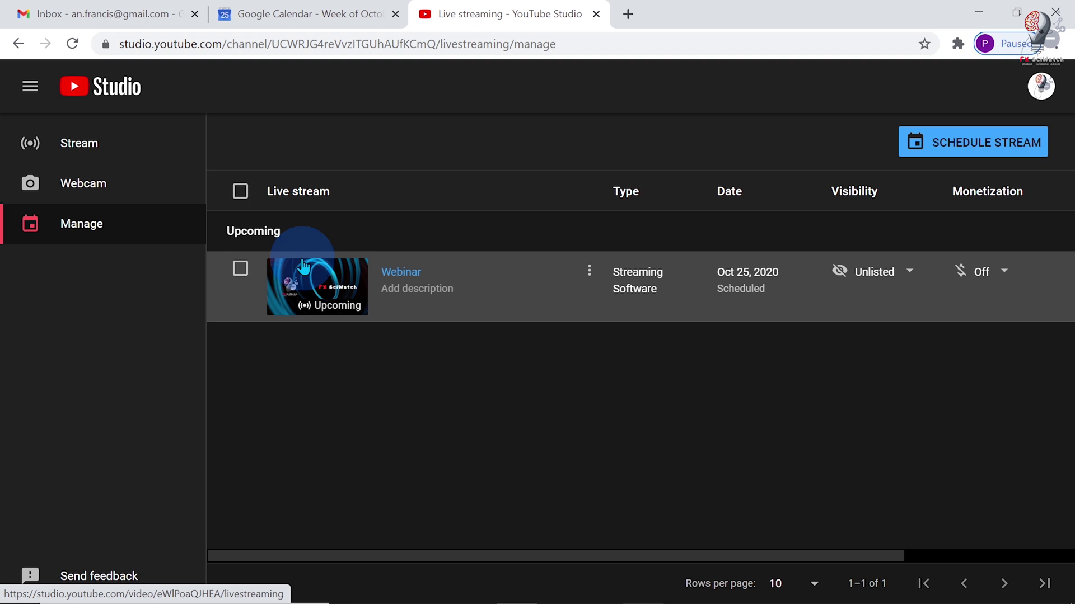
- Copy the Webinar stream's shareable link from its row menu
{"action": "left_click", "coordinate": [589, 274]}
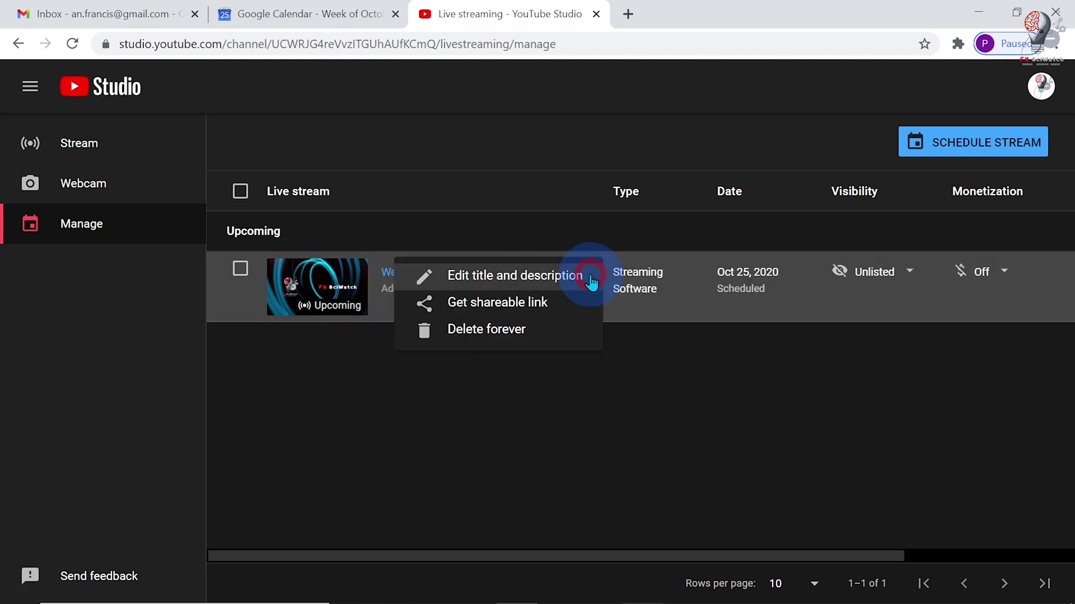
{"action": "left_click", "coordinate": [535, 301]}
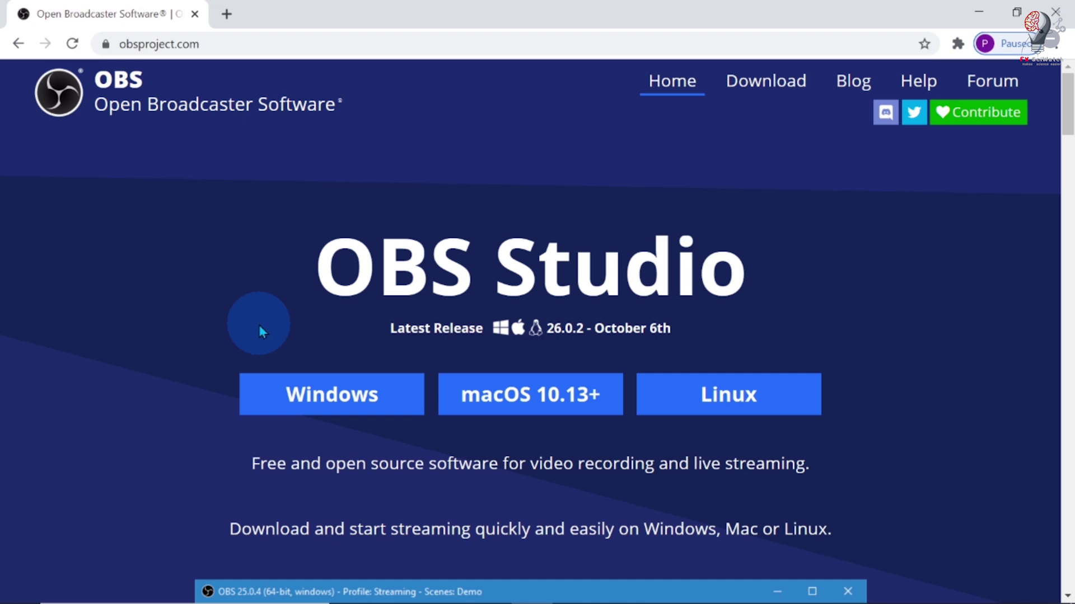
- Search 'obs studio', visit obsproject.com, and launch the downloaded 26.0.2 installer
{"action": "type", "text": "O"}
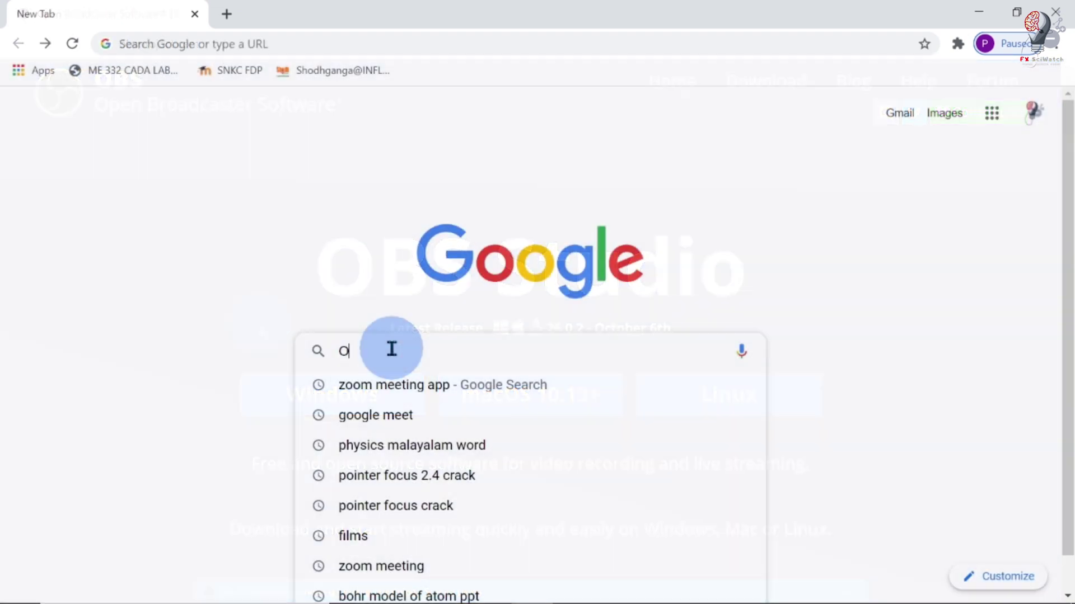
{"action": "type", "text": "BS"}
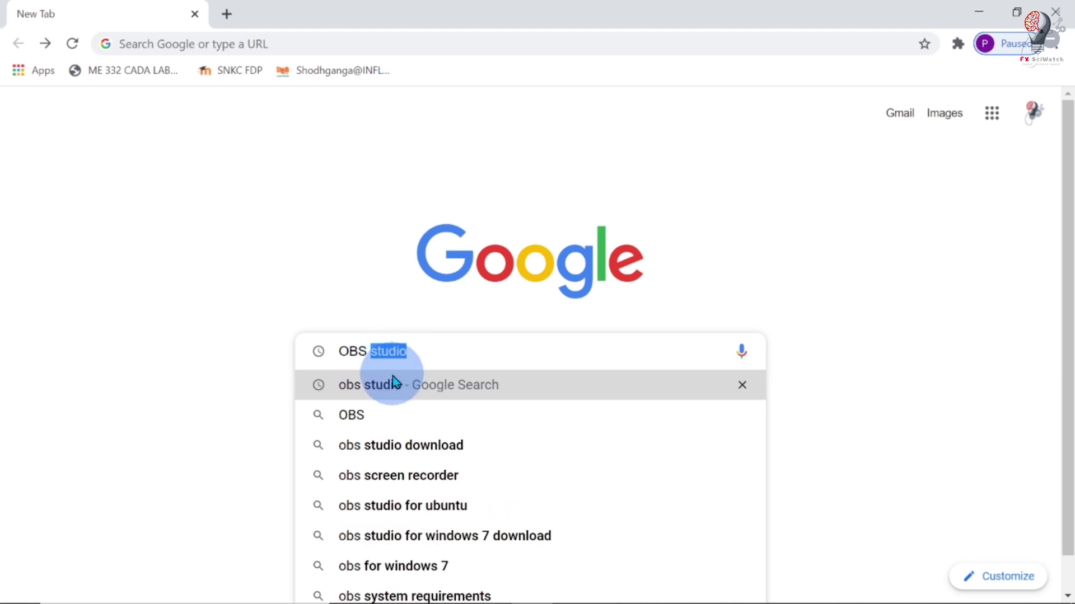
{"action": "left_click", "coordinate": [392, 378]}
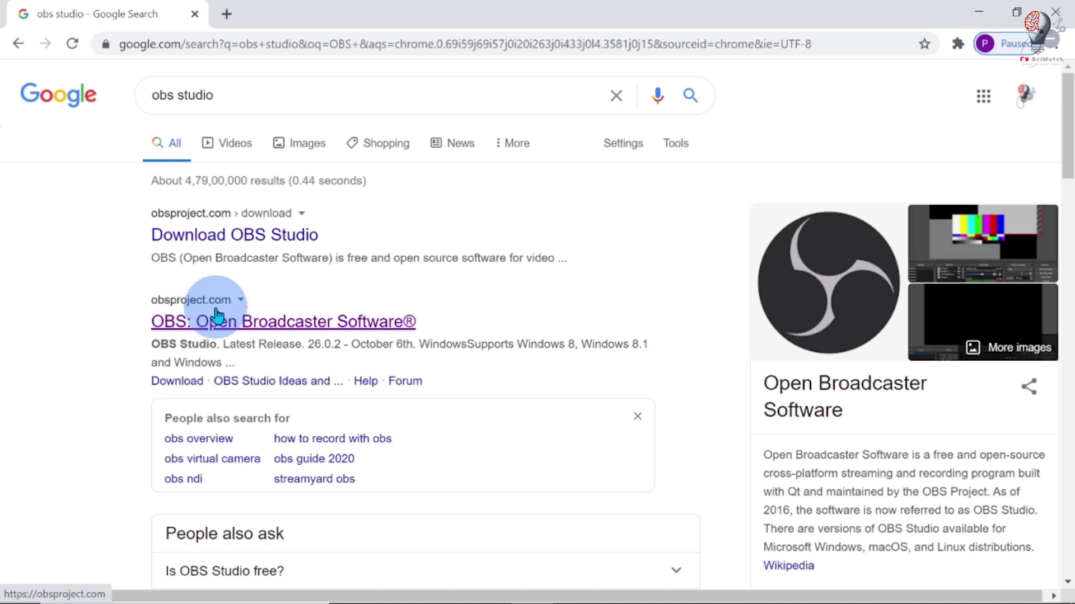
{"action": "left_click", "coordinate": [257, 326]}
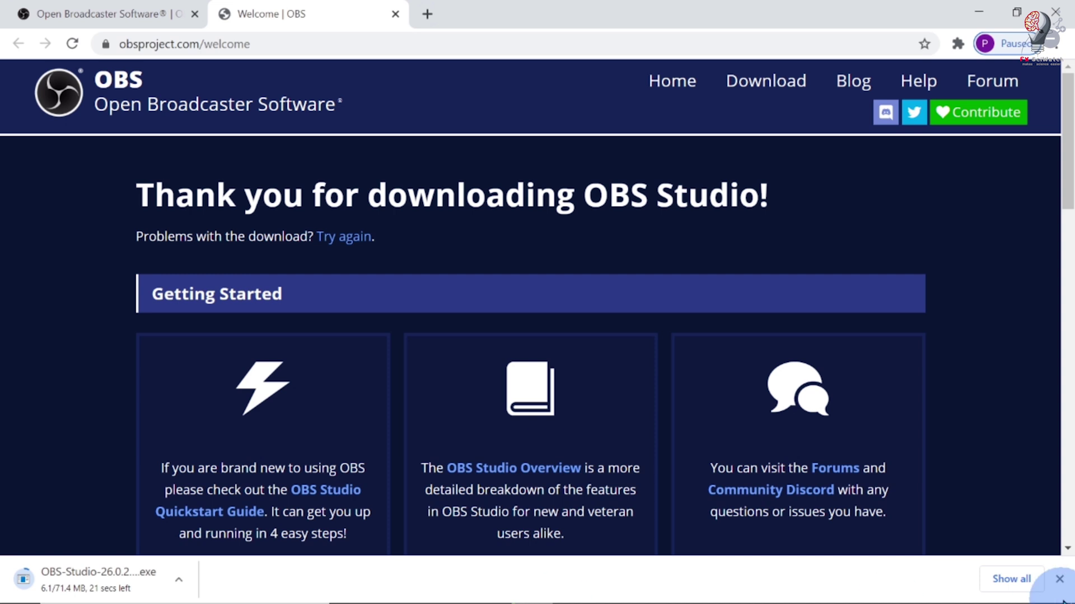
{"action": "left_click", "coordinate": [996, 580]}
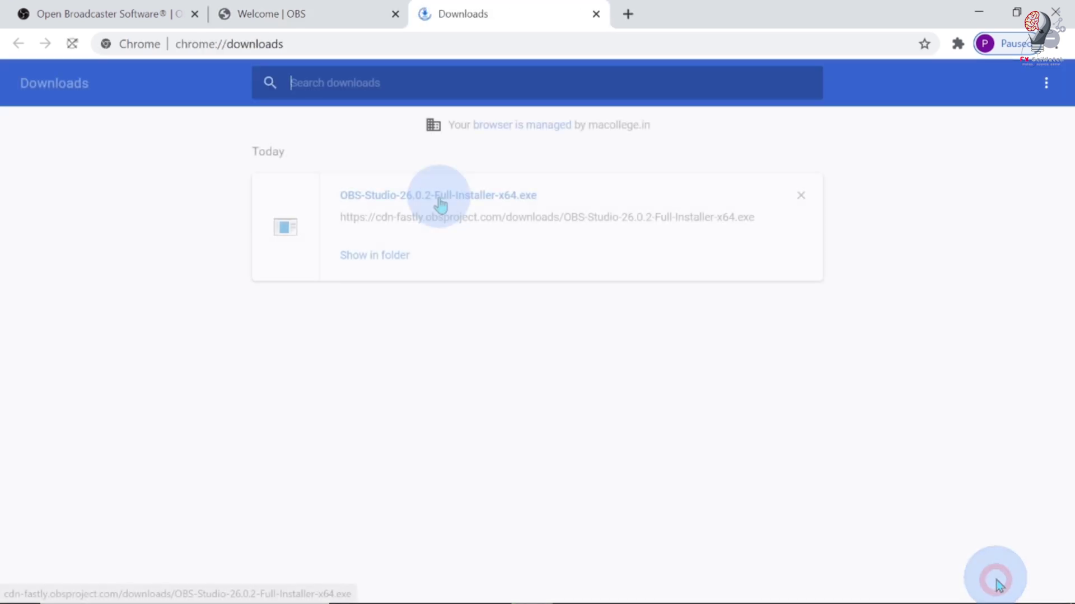
{"action": "left_click", "coordinate": [440, 202]}
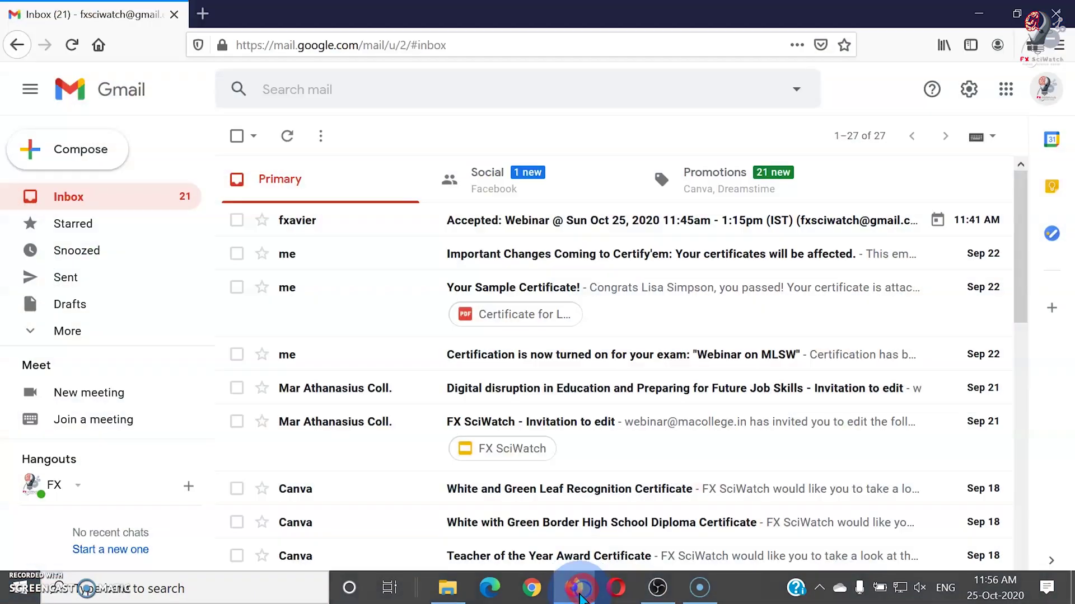
- Join the Webinar event's Google Meet call from Google Calendar
{"action": "left_click", "coordinate": [1006, 90]}
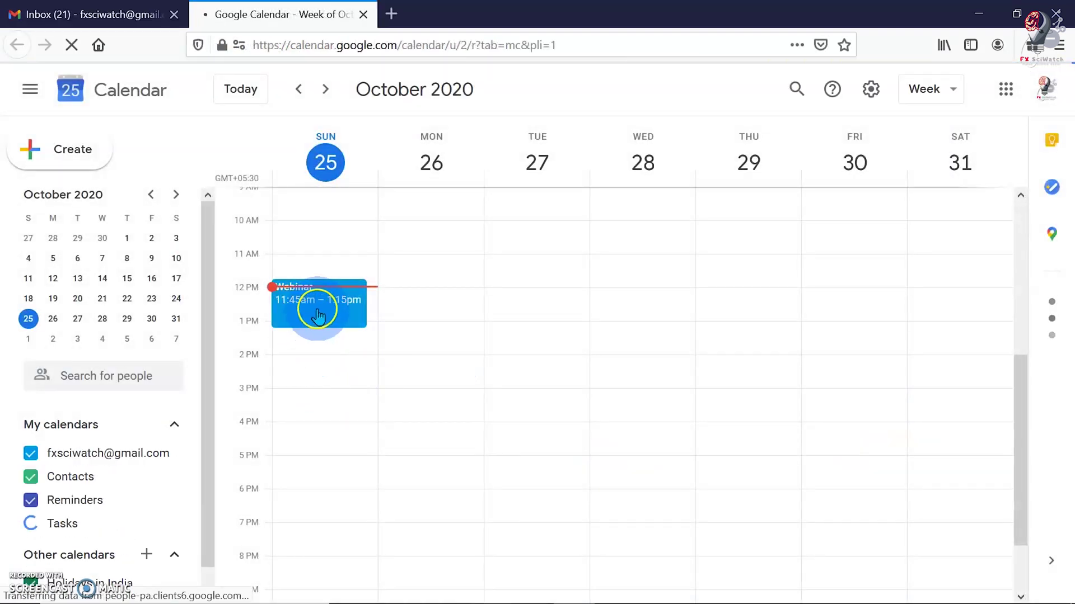
{"action": "left_click", "coordinate": [317, 311]}
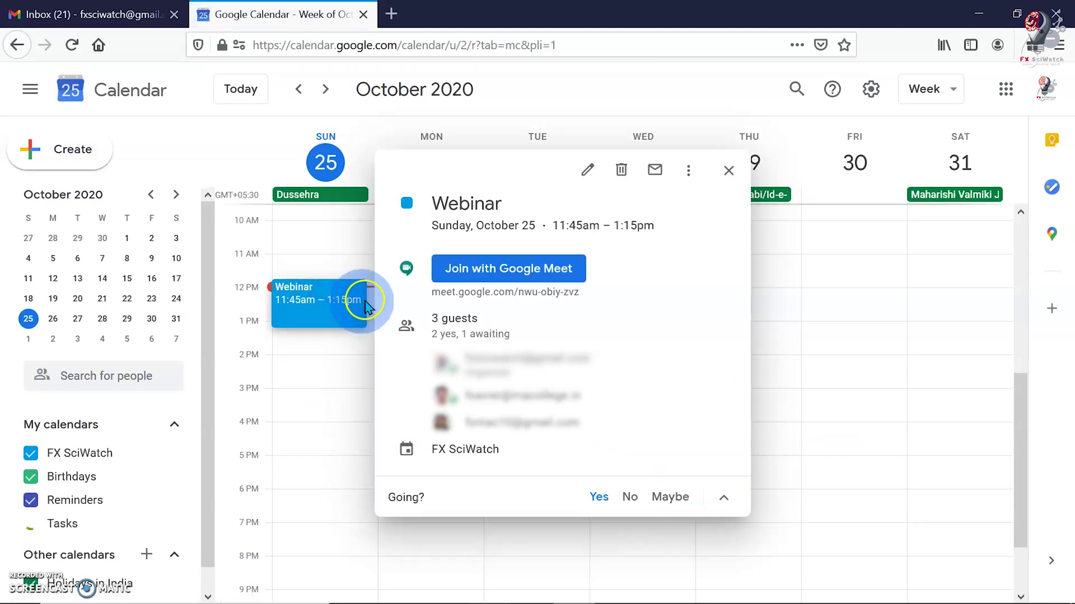
{"action": "left_click", "coordinate": [497, 274]}
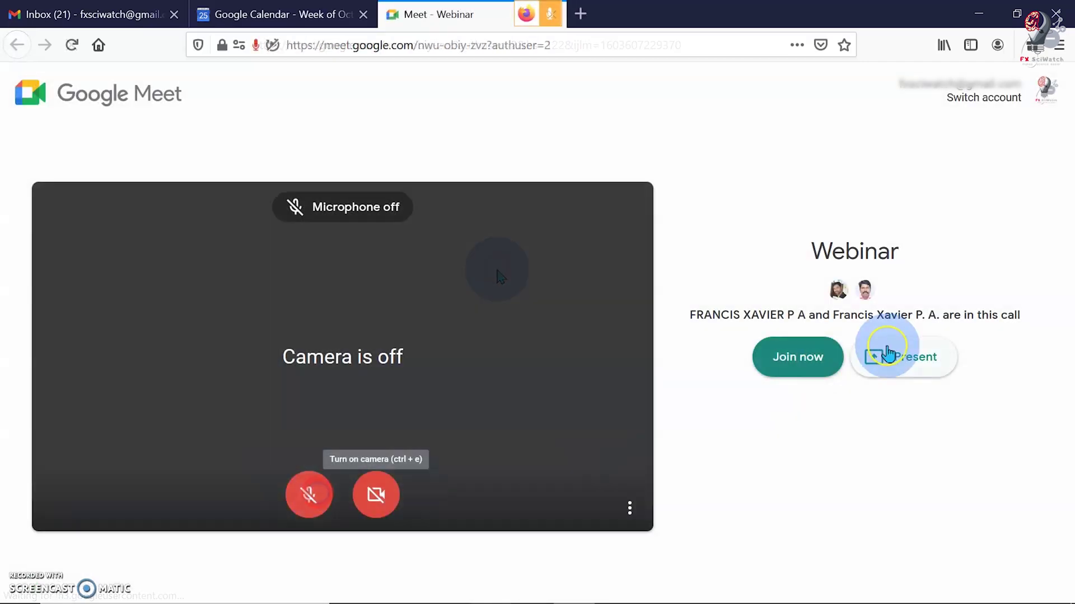
{"action": "left_click", "coordinate": [820, 364]}
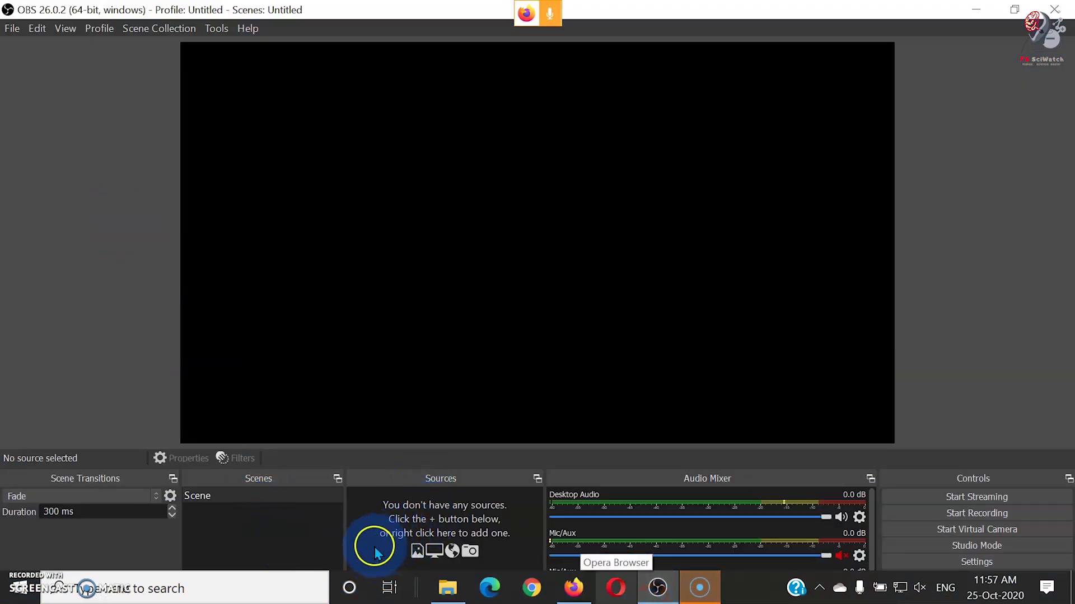
- Add a Window Capture source of '[firefox.exe]: Meet - Webinar - Mozilla Firefox'
{"action": "right_click", "coordinate": [375, 554]}
{"action": "mouse_move", "coordinate": [392, 437]}
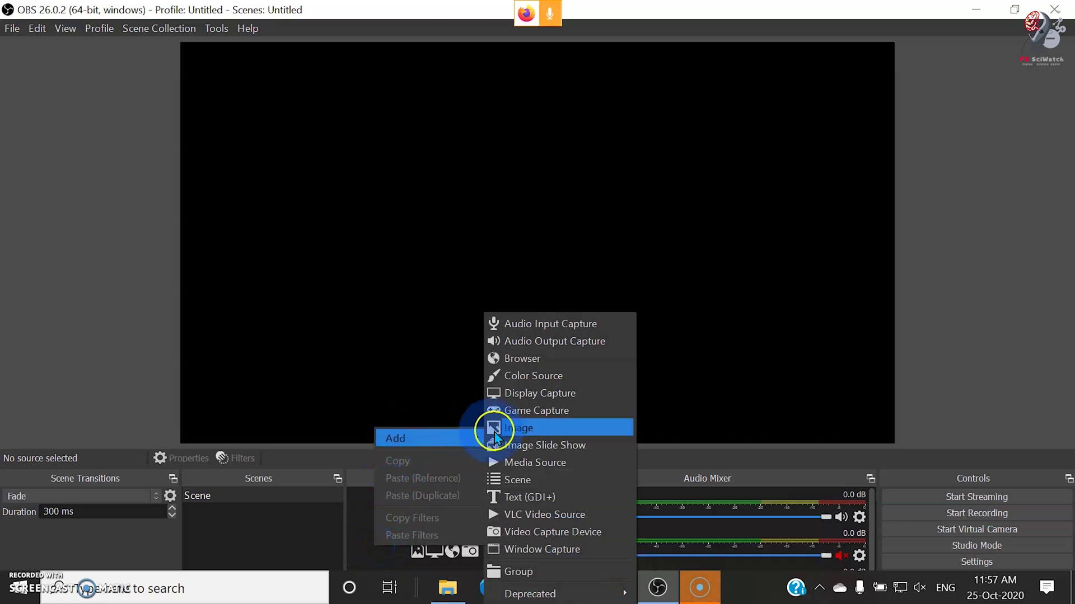
{"action": "left_click", "coordinate": [549, 549]}
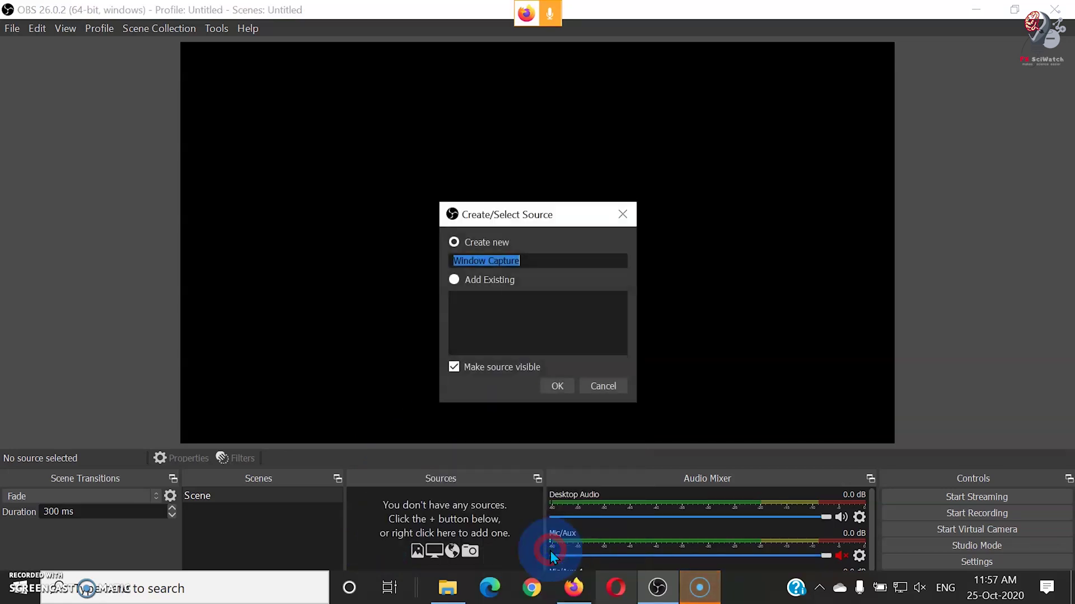
{"action": "left_click", "coordinate": [555, 387]}
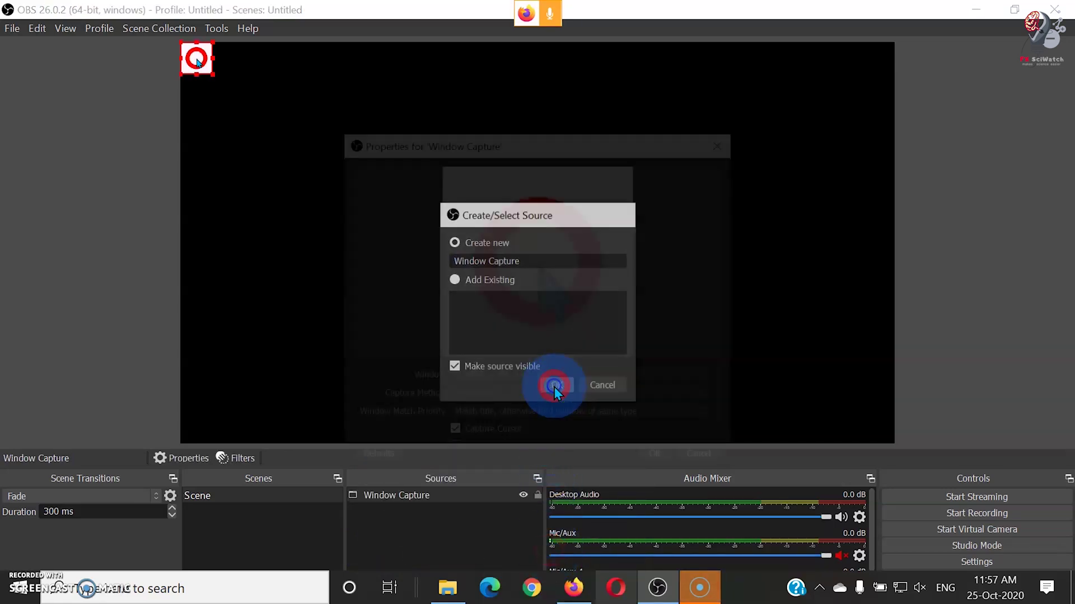
{"action": "left_click", "coordinate": [580, 359]}
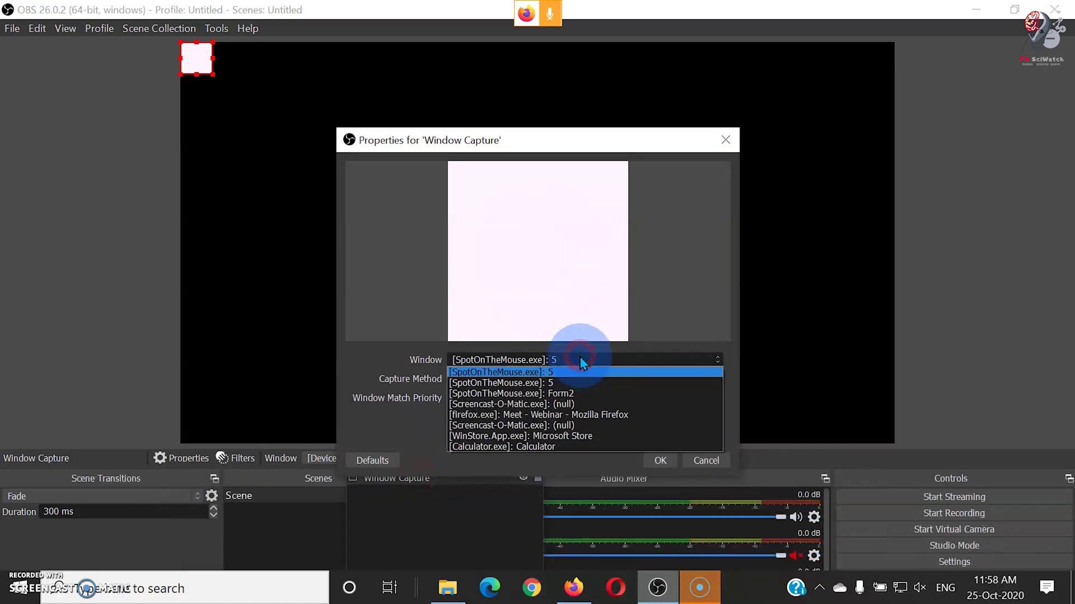
{"action": "left_click", "coordinate": [610, 415]}
{"action": "left_click", "coordinate": [657, 463]}
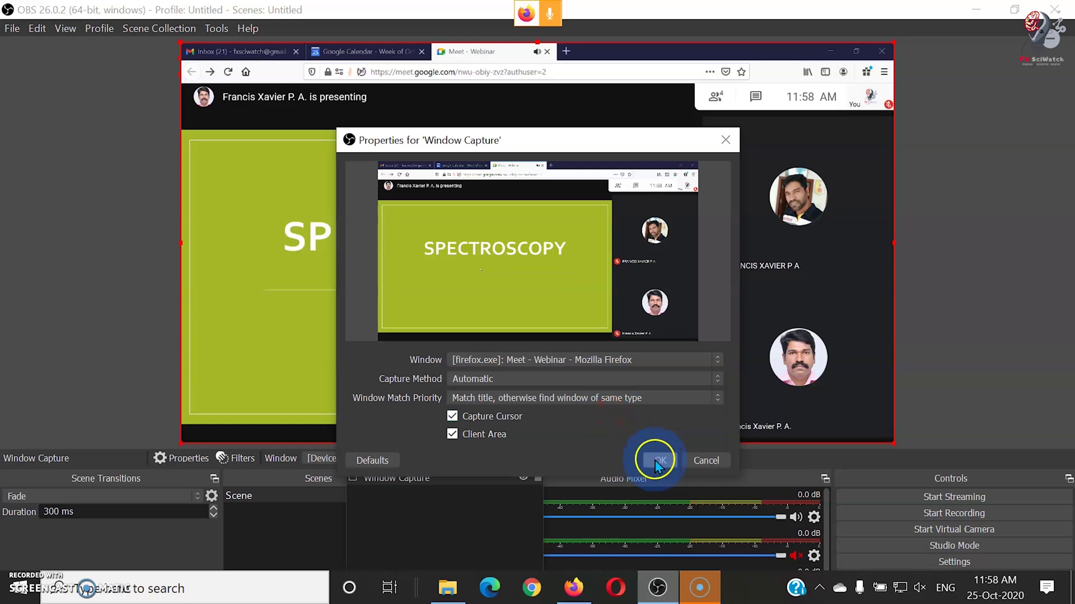
- Fit the captured Meet window to the preview screen
{"action": "right_click", "coordinate": [847, 412]}
{"action": "mouse_move", "coordinate": [890, 347]}
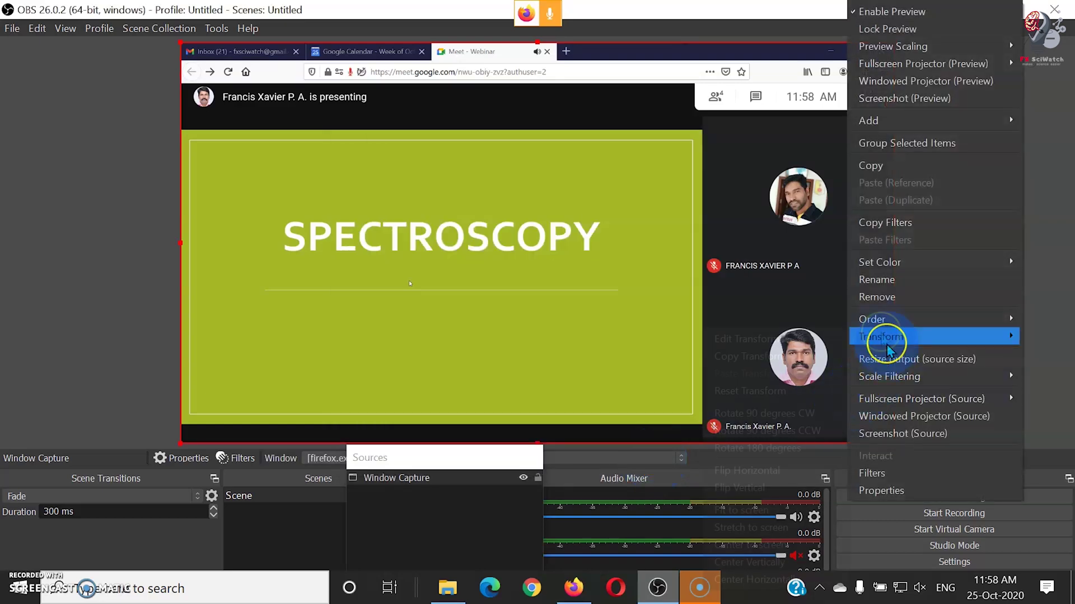
{"action": "left_click", "coordinate": [783, 512]}
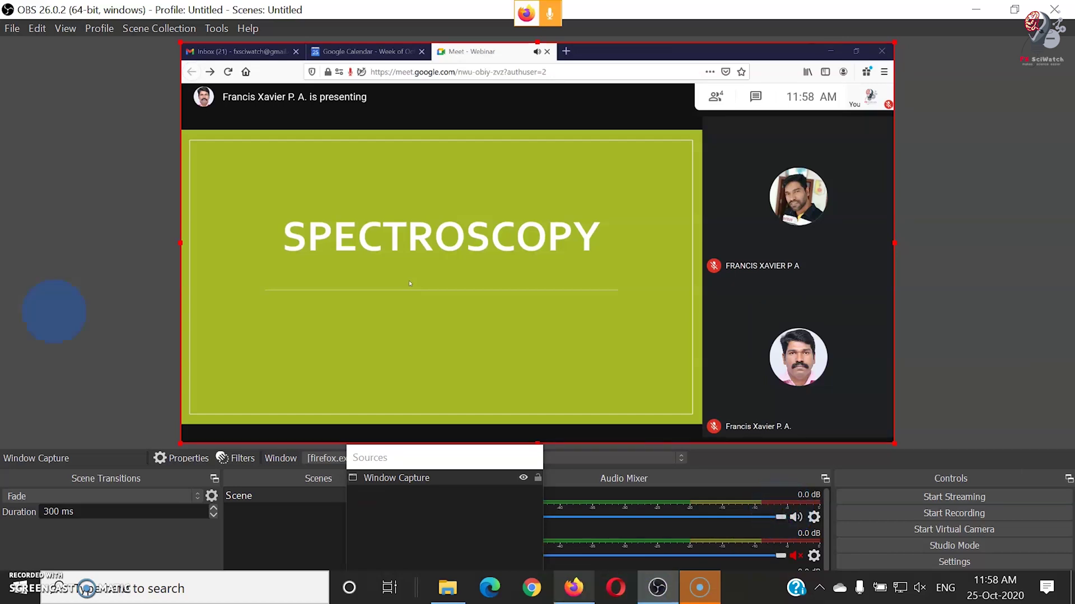
- Show the Stream settings page with YouTube / YouTube Gaming and the Primary ingest server
{"action": "left_click", "coordinate": [11, 31]}
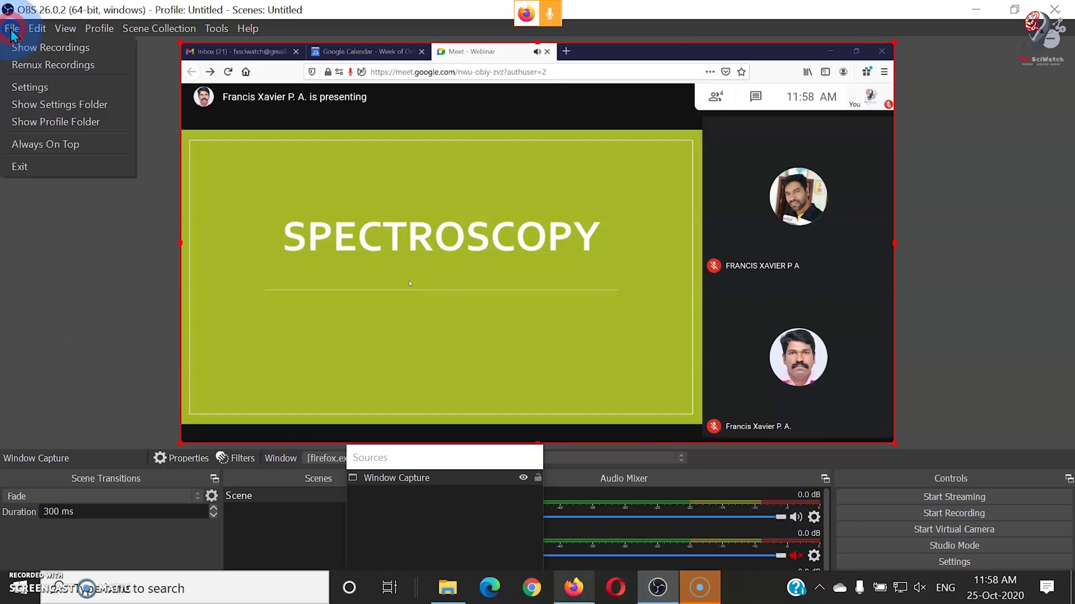
{"action": "left_click", "coordinate": [33, 84]}
{"action": "left_click", "coordinate": [474, 300]}
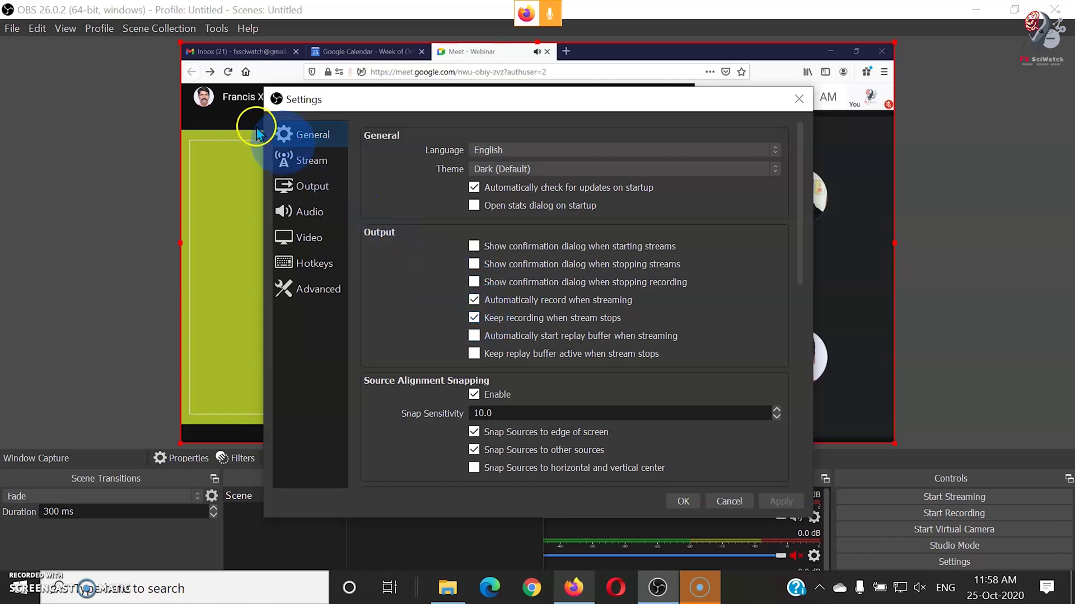
{"action": "left_click", "coordinate": [318, 162]}
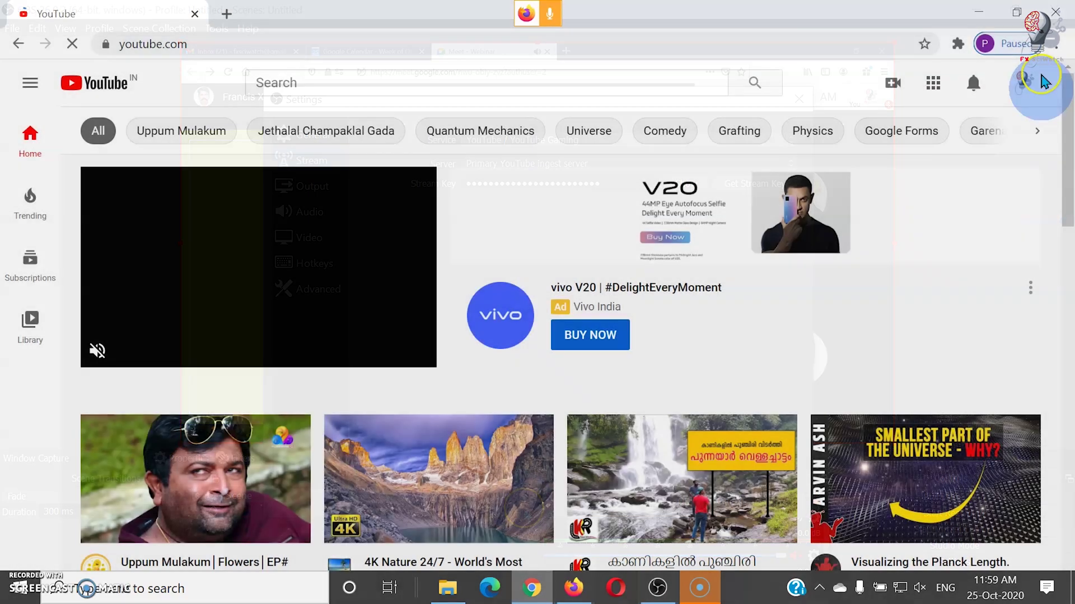
- Open YouTube Studio's live streaming controls from the account menu
{"action": "left_click", "coordinate": [1020, 85]}
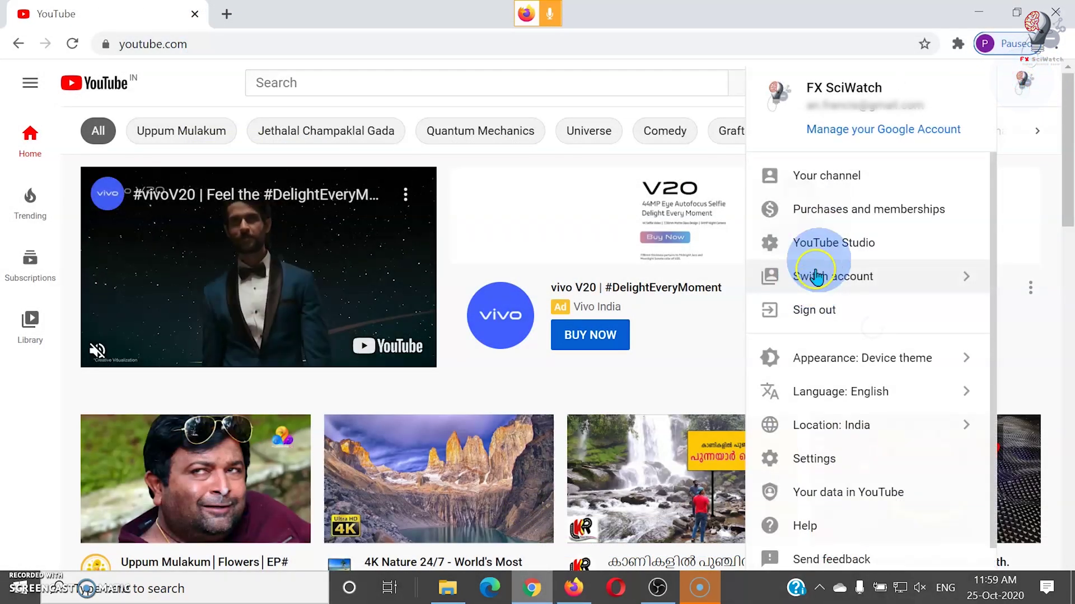
{"action": "left_click", "coordinate": [825, 245]}
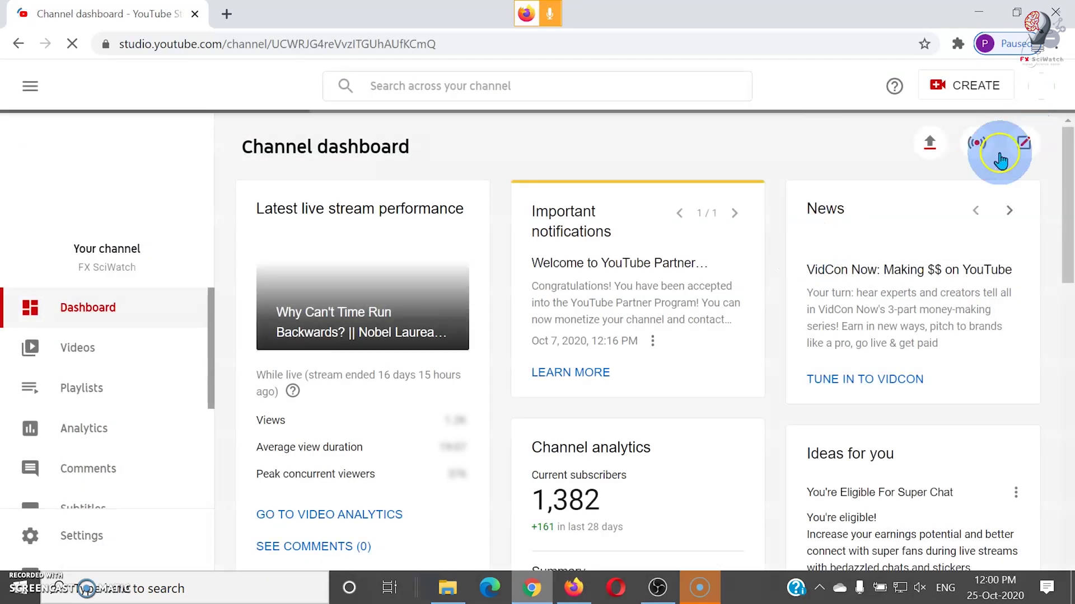
{"action": "left_click", "coordinate": [977, 146]}
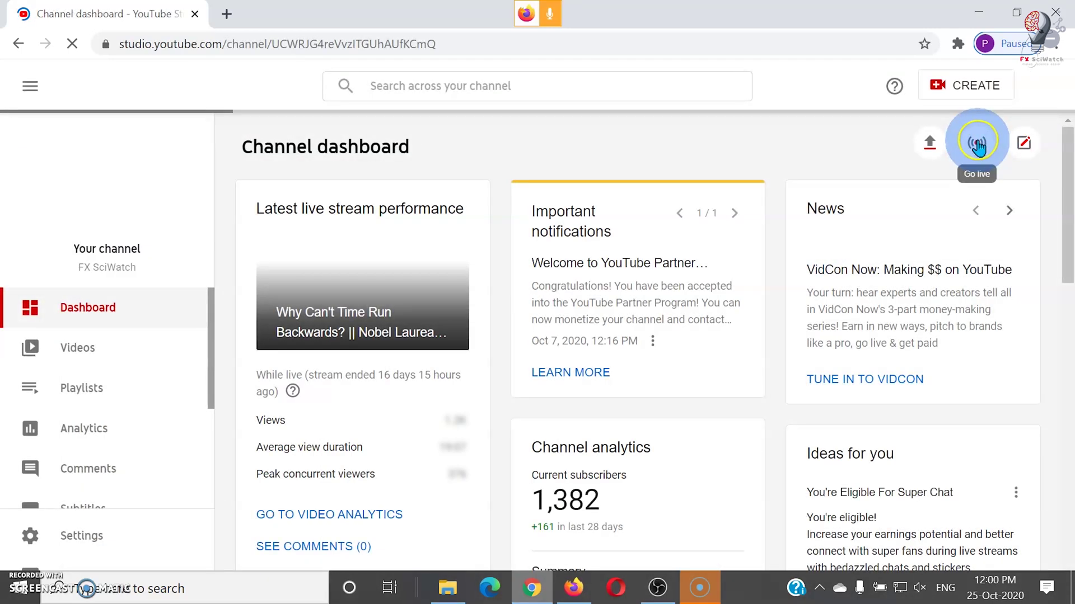
{"action": "left_click", "coordinate": [978, 144]}
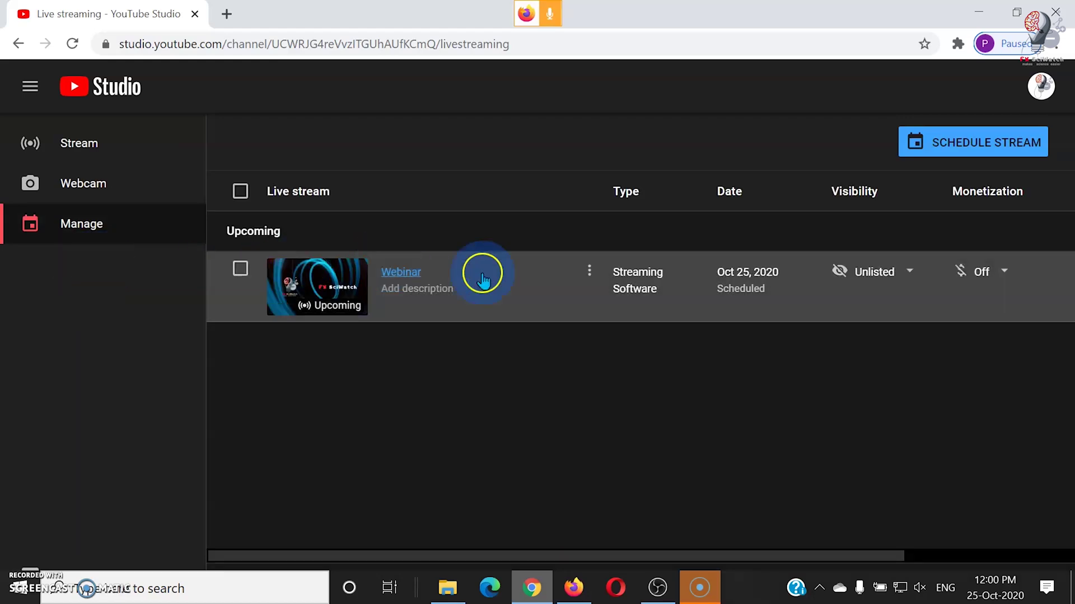
- Copy the stream key from the Webinar stream's control room
{"action": "left_click", "coordinate": [412, 274]}
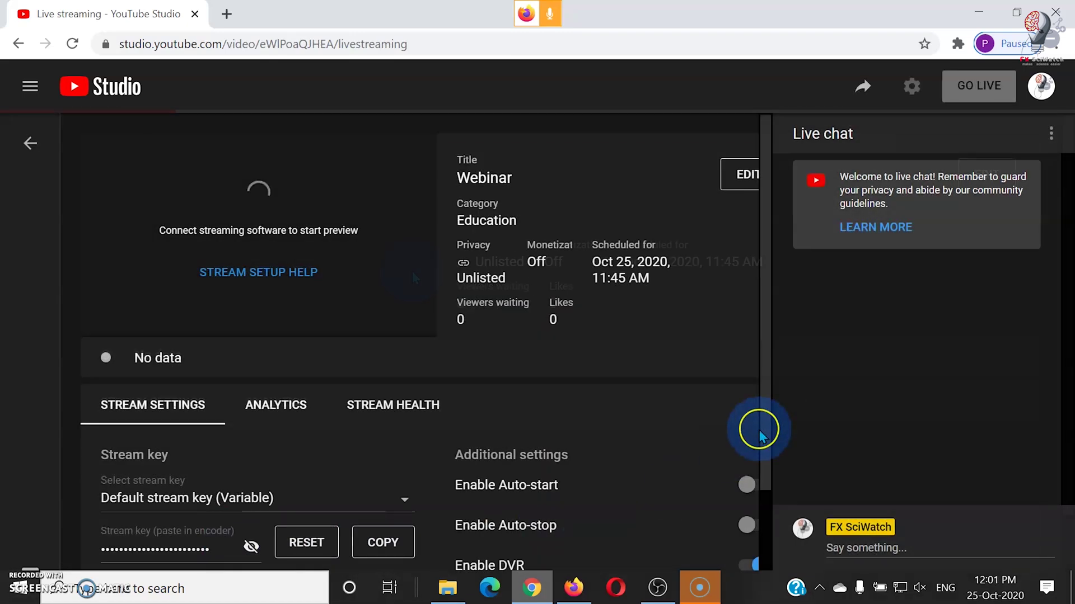
{"action": "left_click_drag", "start_coordinate": [765, 434], "coordinate": [764, 475]}
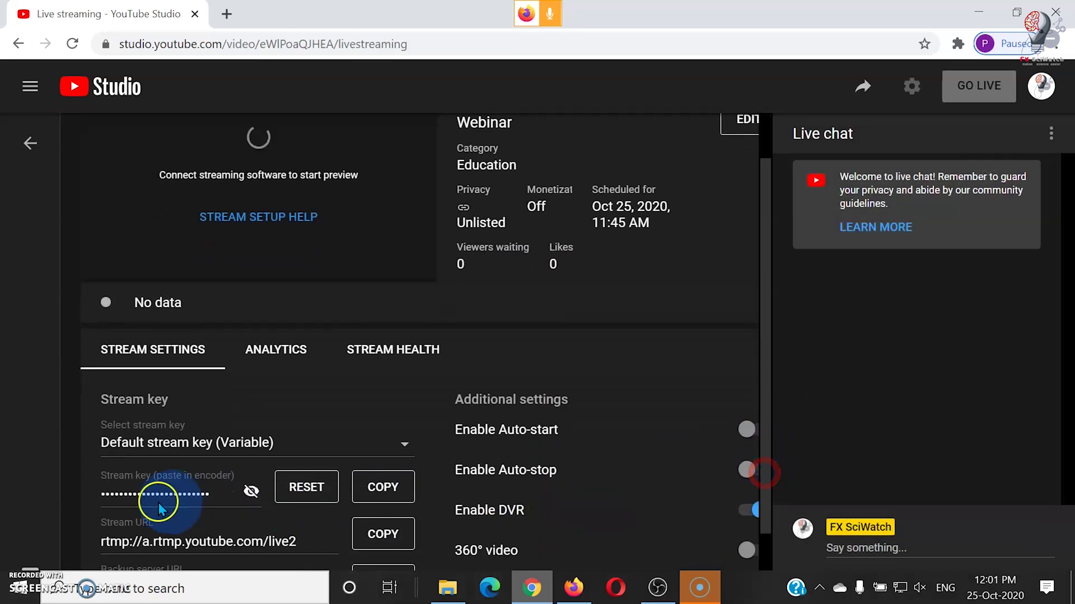
{"action": "left_click", "coordinate": [380, 491]}
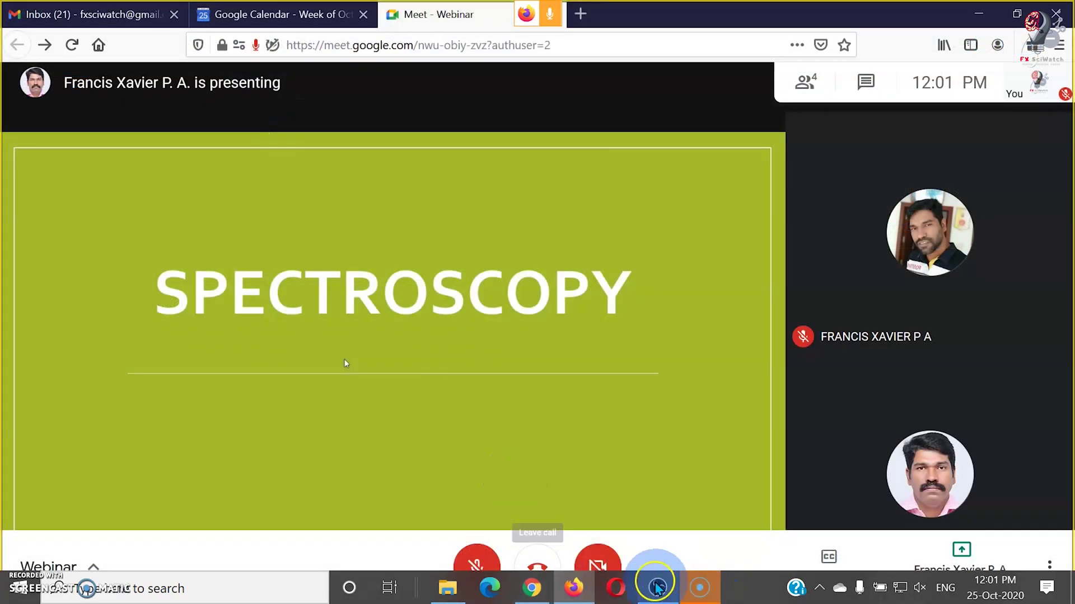
{"action": "left_click", "coordinate": [655, 586]}
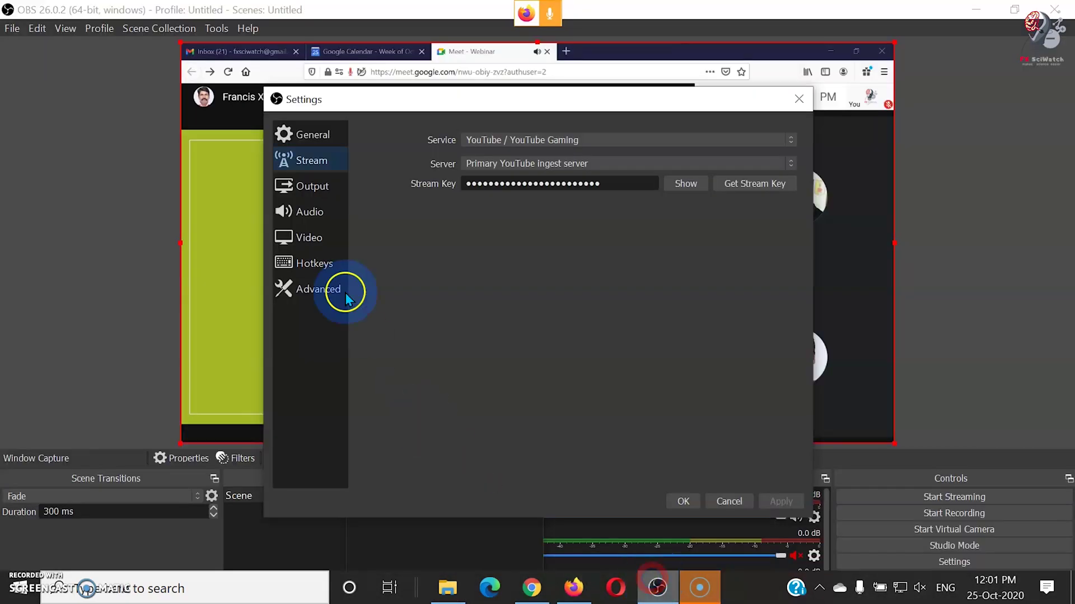
- Replace the OBS stream key with the copied YouTube key and apply it
{"action": "left_click", "coordinate": [619, 193]}
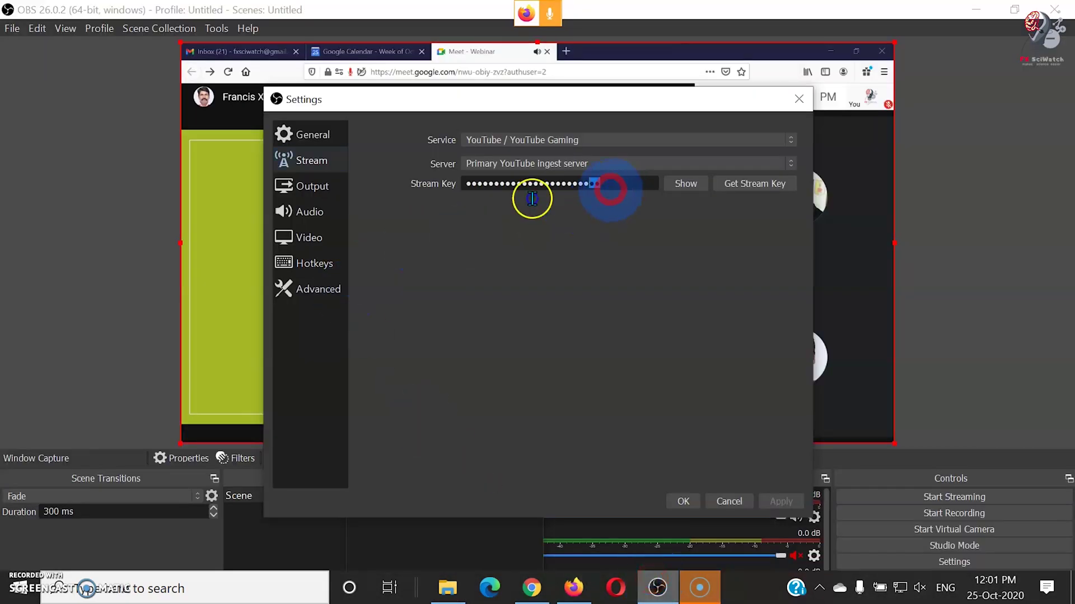
{"action": "left_click_drag", "start_coordinate": [532, 199], "coordinate": [412, 196]}
{"action": "right_click", "coordinate": [546, 188]}
{"action": "left_click", "coordinate": [576, 274]}
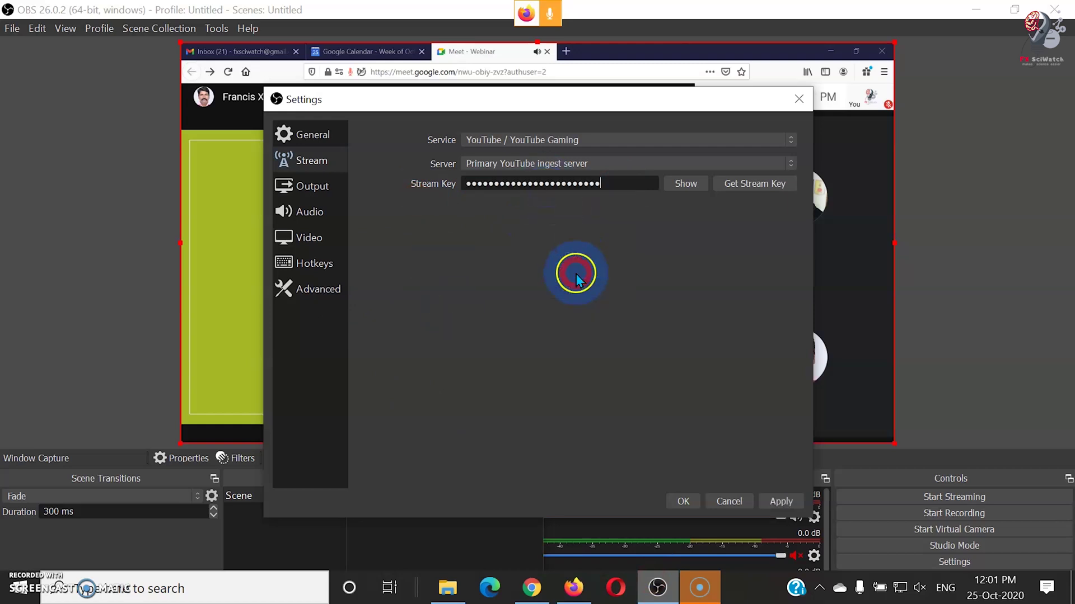
{"action": "left_click", "coordinate": [781, 502]}
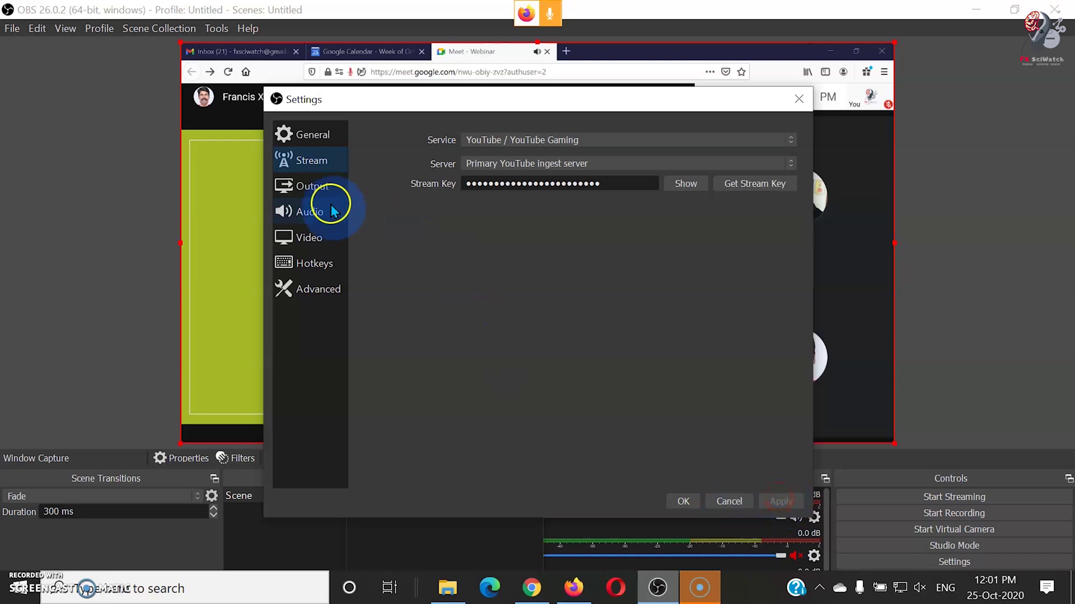
- Set the Output video bitrate to 2500 Kbps, keeping mp4 recording format
{"action": "left_click", "coordinate": [317, 189]}
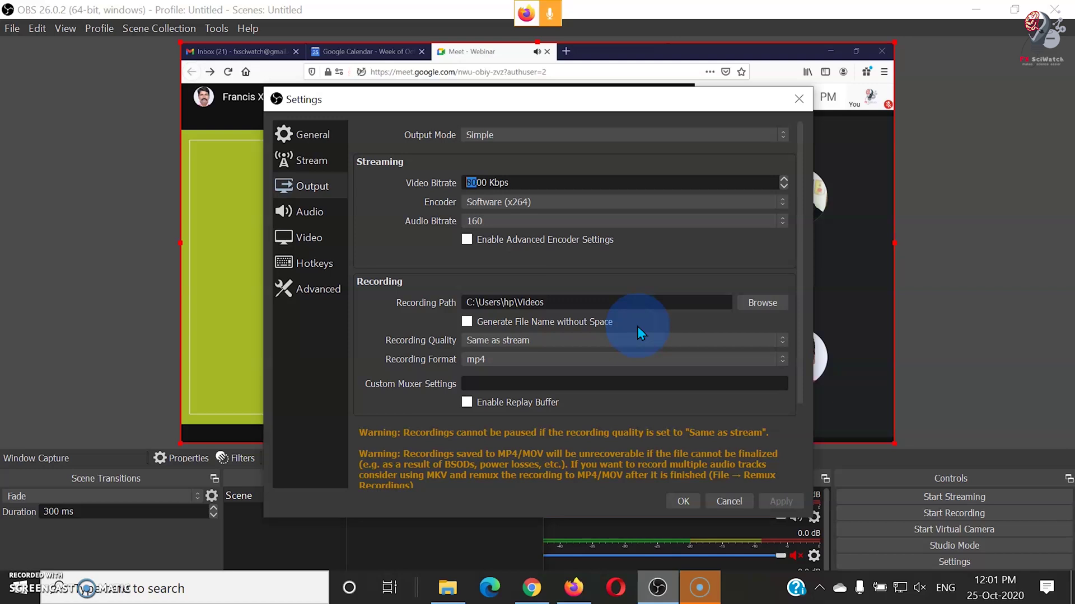
{"action": "type", "text": "5"}
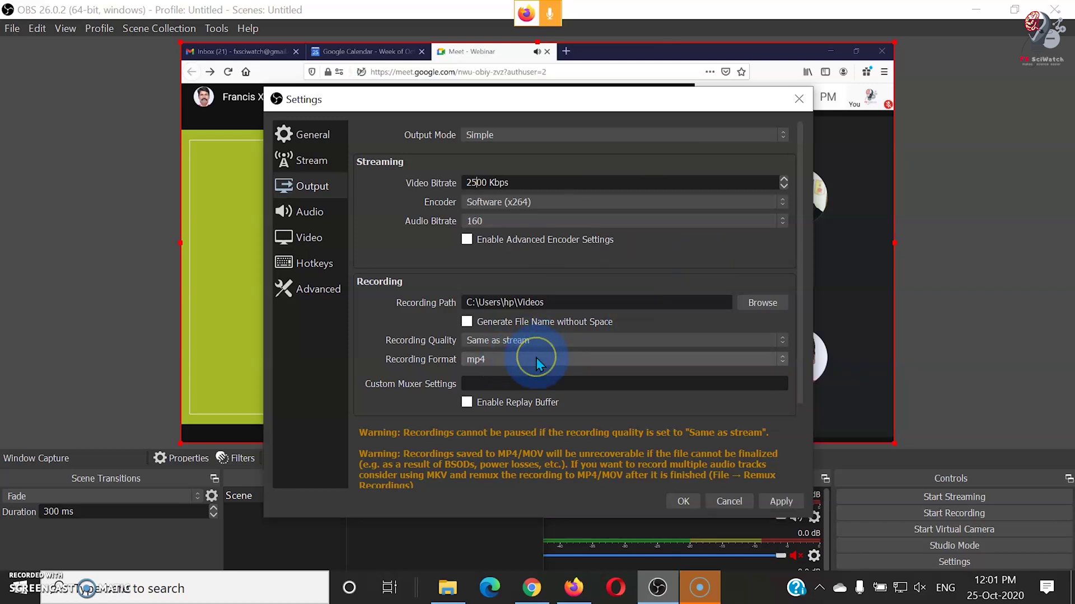
{"action": "left_click", "coordinate": [537, 361]}
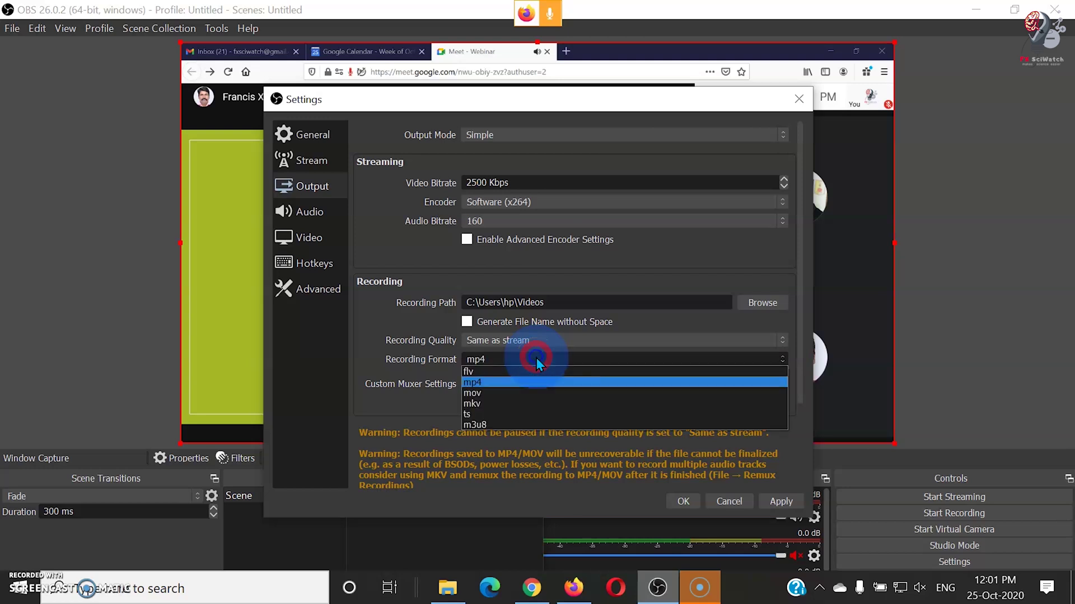
{"action": "left_click", "coordinate": [505, 381]}
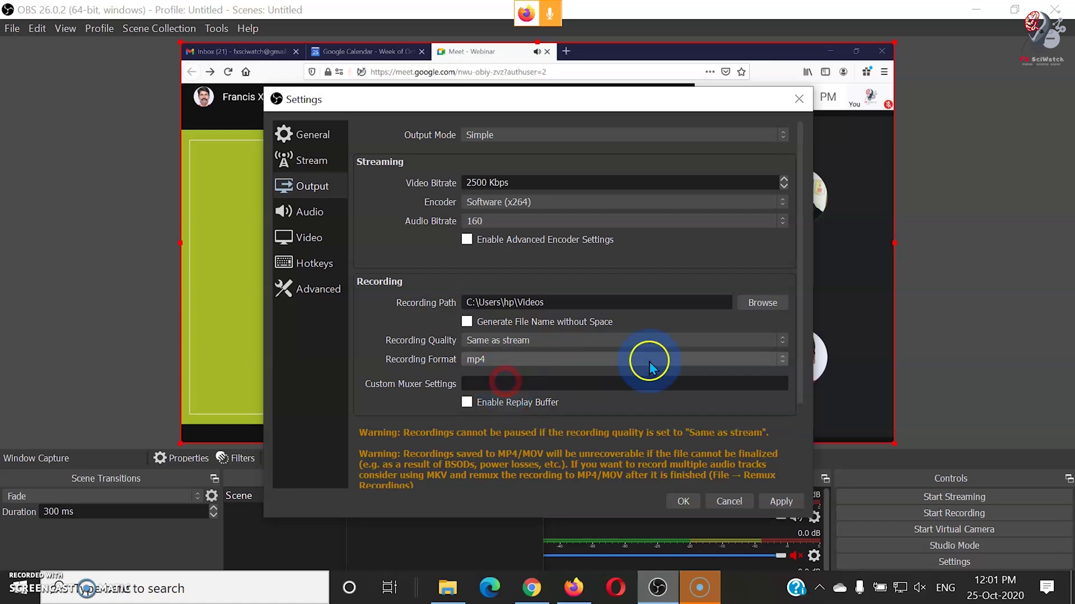
{"action": "left_click", "coordinate": [328, 210]}
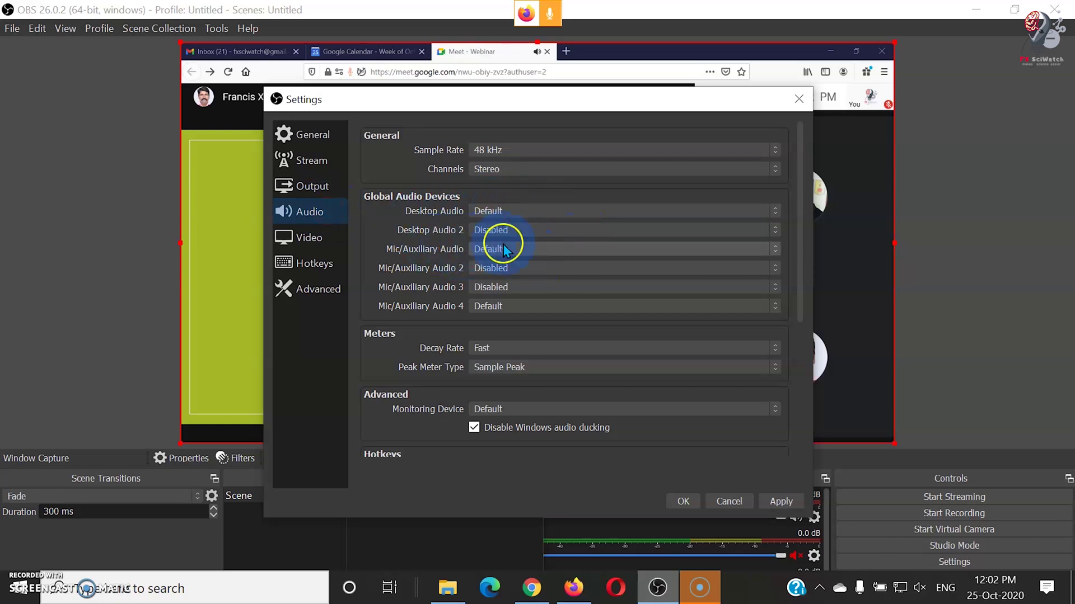
- Check the Video base canvas resolution, then apply and save the settings
{"action": "left_click", "coordinate": [315, 240]}
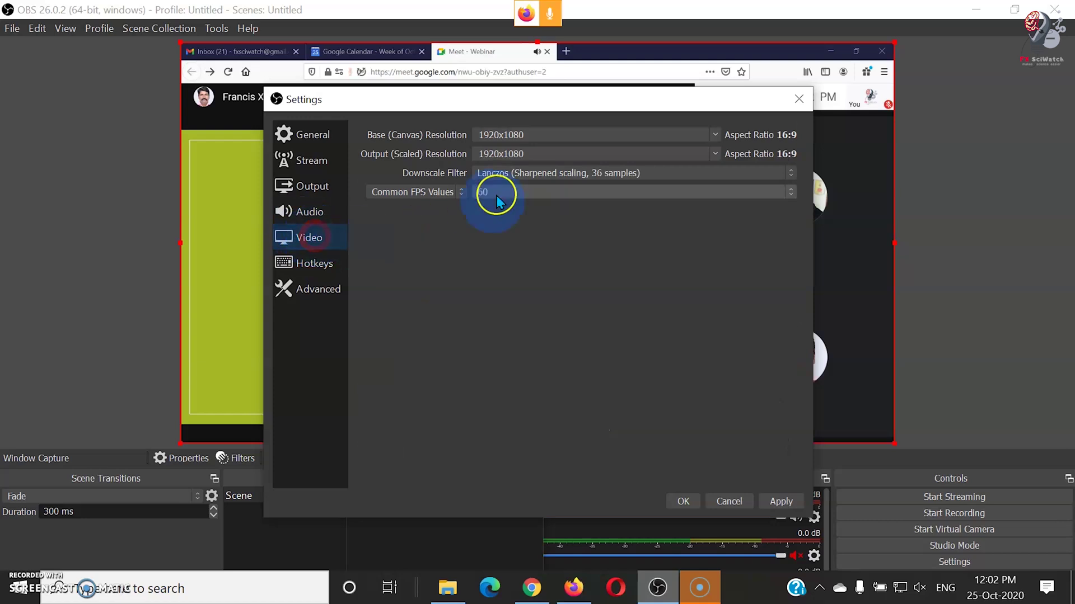
{"action": "left_click", "coordinate": [516, 164]}
{"action": "left_click", "coordinate": [500, 137]}
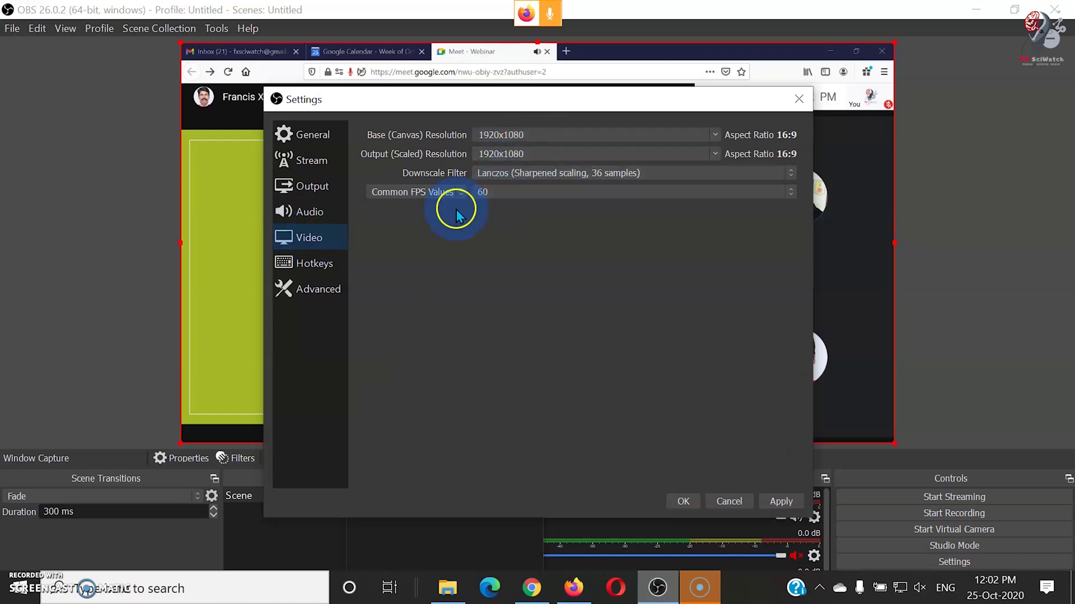
{"action": "left_click", "coordinate": [385, 263]}
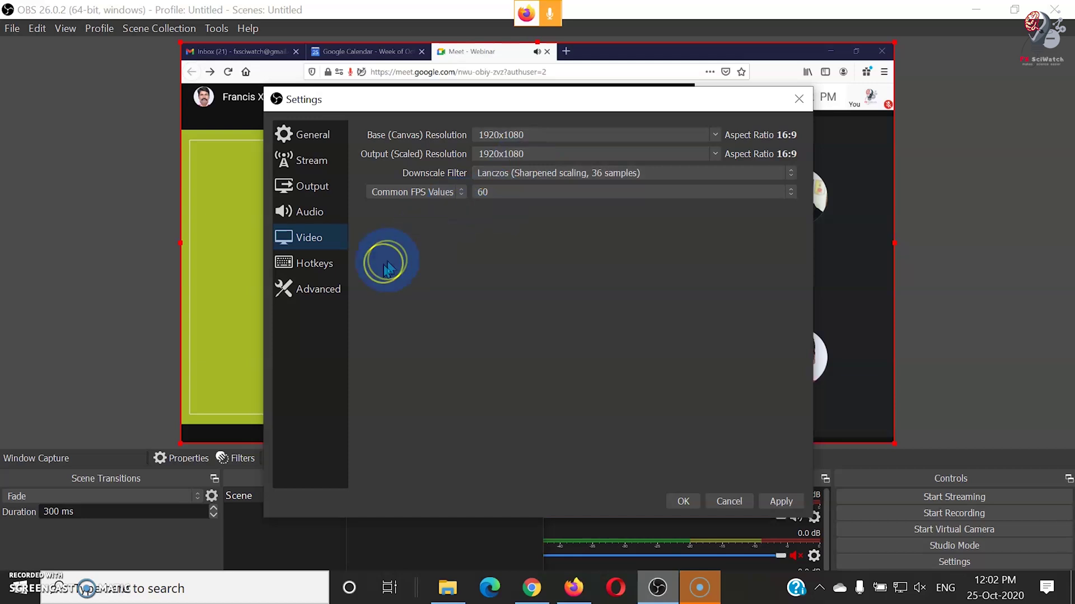
{"action": "left_click", "coordinate": [788, 504]}
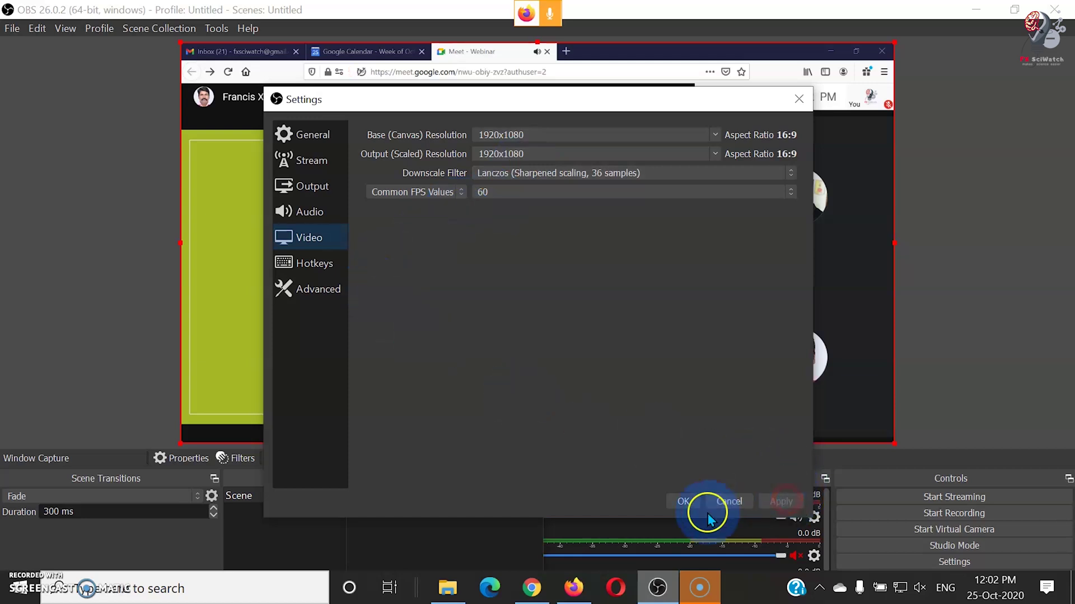
{"action": "left_click", "coordinate": [683, 502]}
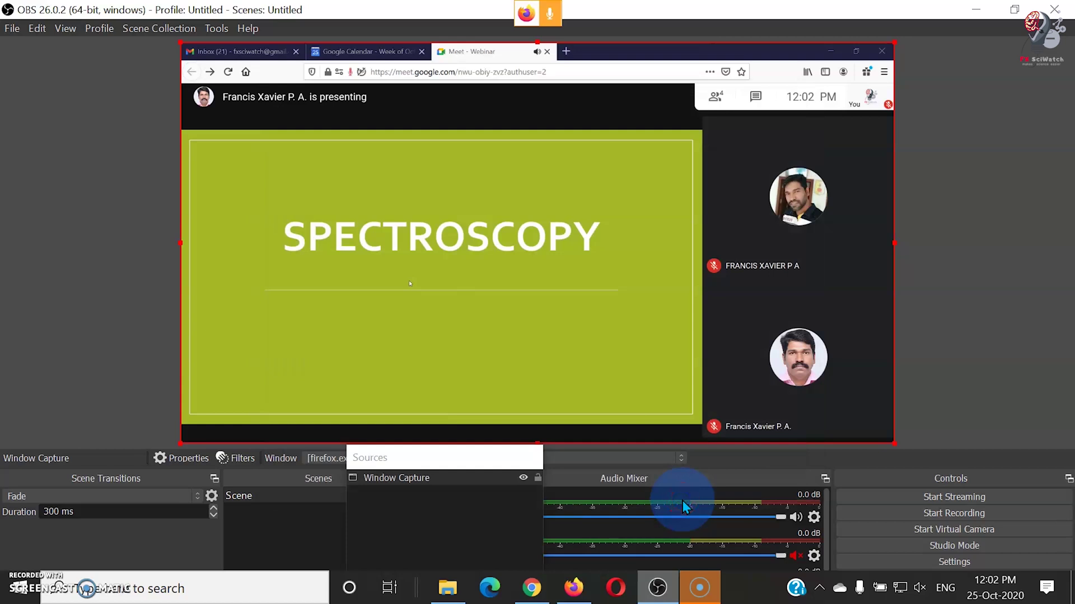
- Start streaming to YouTube and recording the webinar in OBS
{"action": "left_click", "coordinate": [934, 499]}
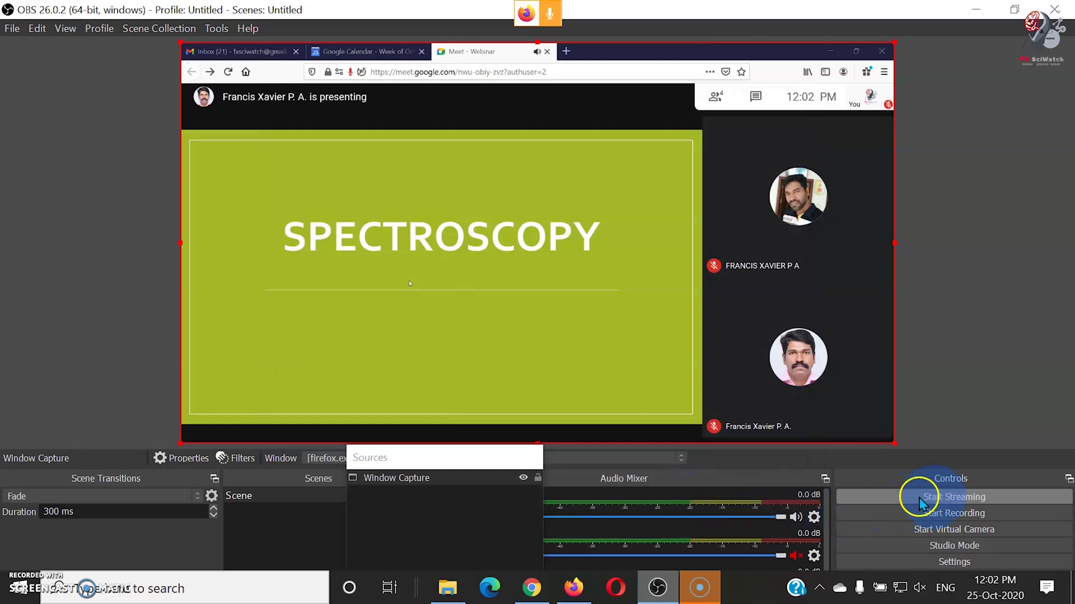
{"action": "left_click", "coordinate": [938, 502]}
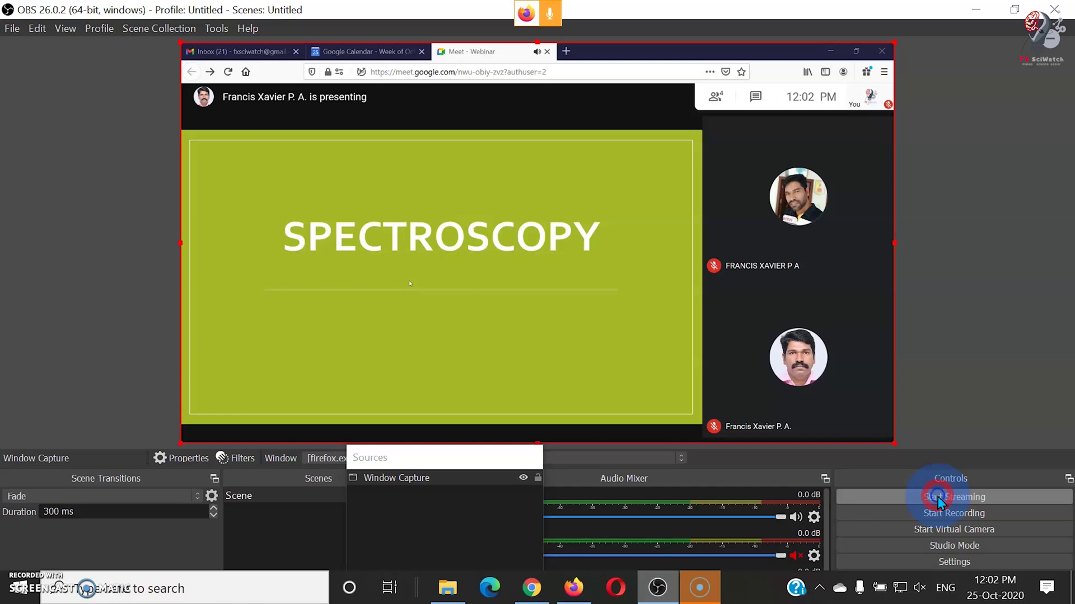
{"action": "left_click", "coordinate": [938, 500]}
{"action": "left_click", "coordinate": [843, 513]}
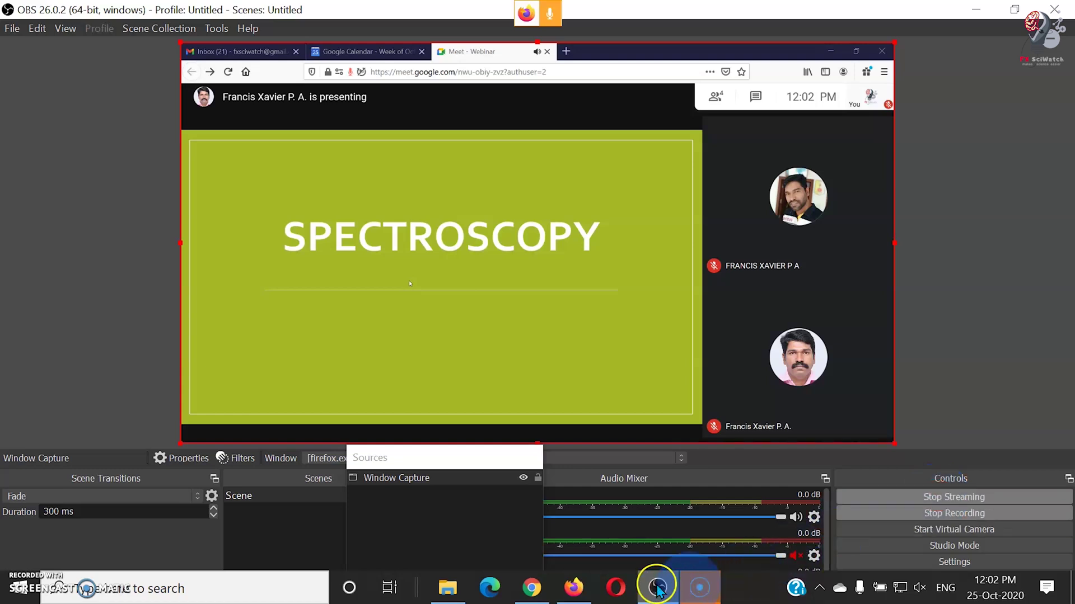
{"action": "left_click", "coordinate": [540, 587]}
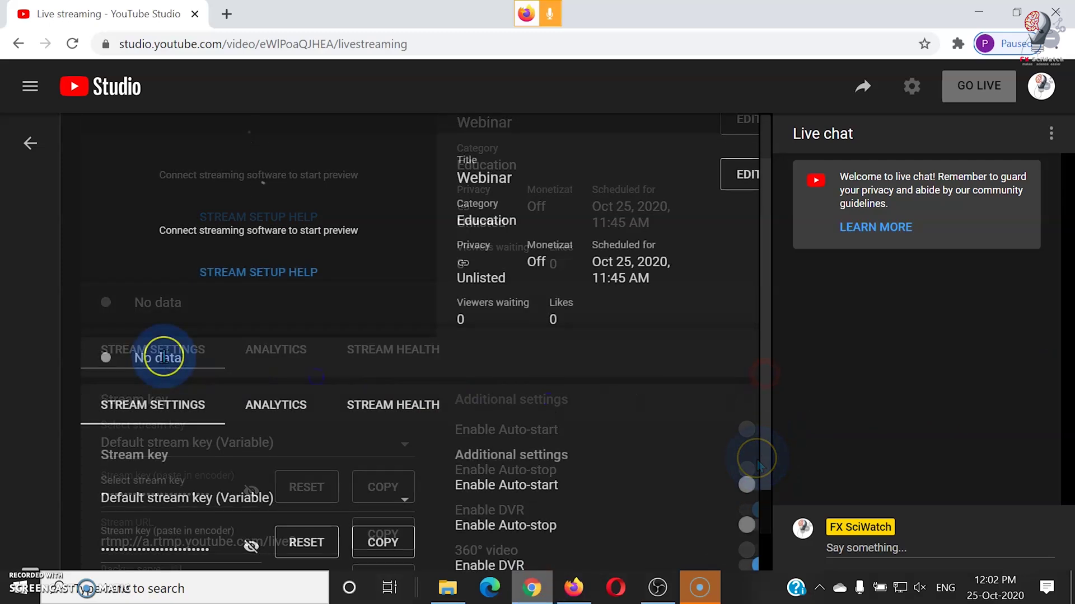
- Take the Webinar stream live, then end it and confirm with END
{"action": "left_click_drag", "start_coordinate": [159, 358], "coordinate": [185, 358]}
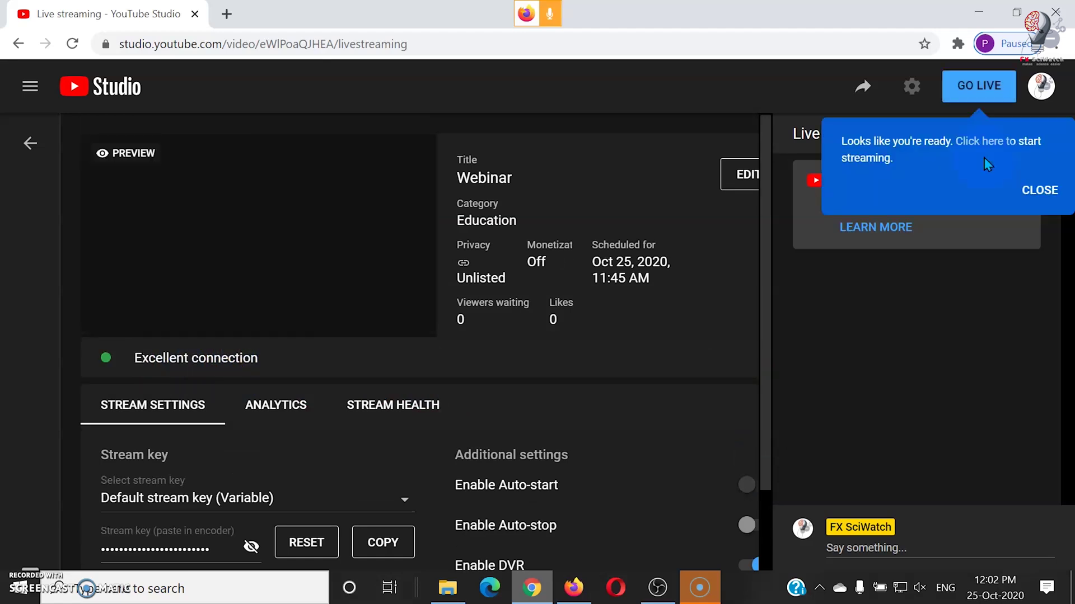
{"action": "left_click", "coordinate": [977, 88]}
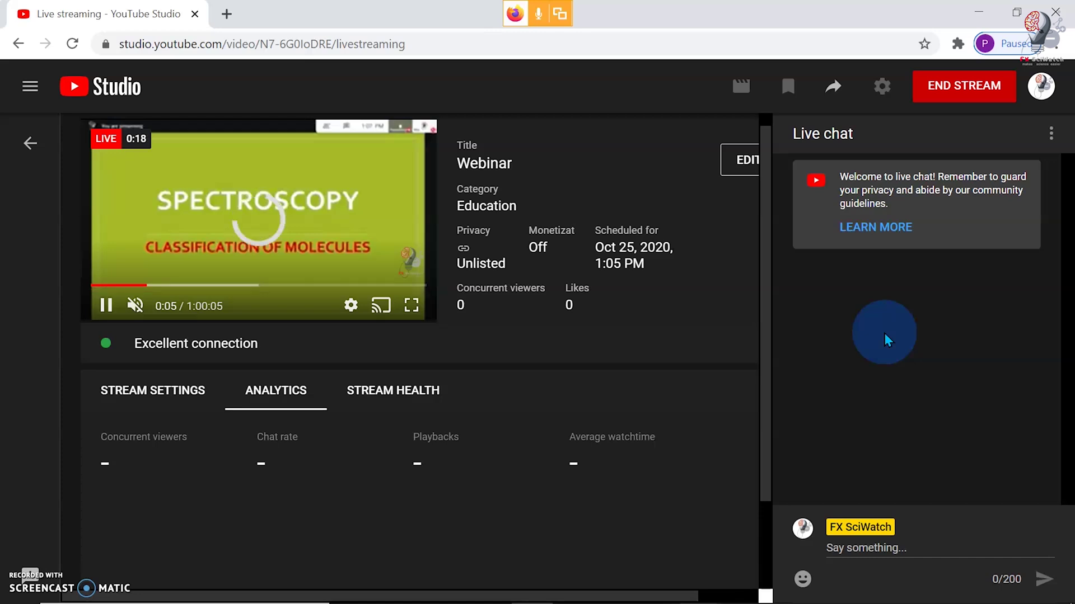
{"action": "left_click", "coordinate": [365, 480]}
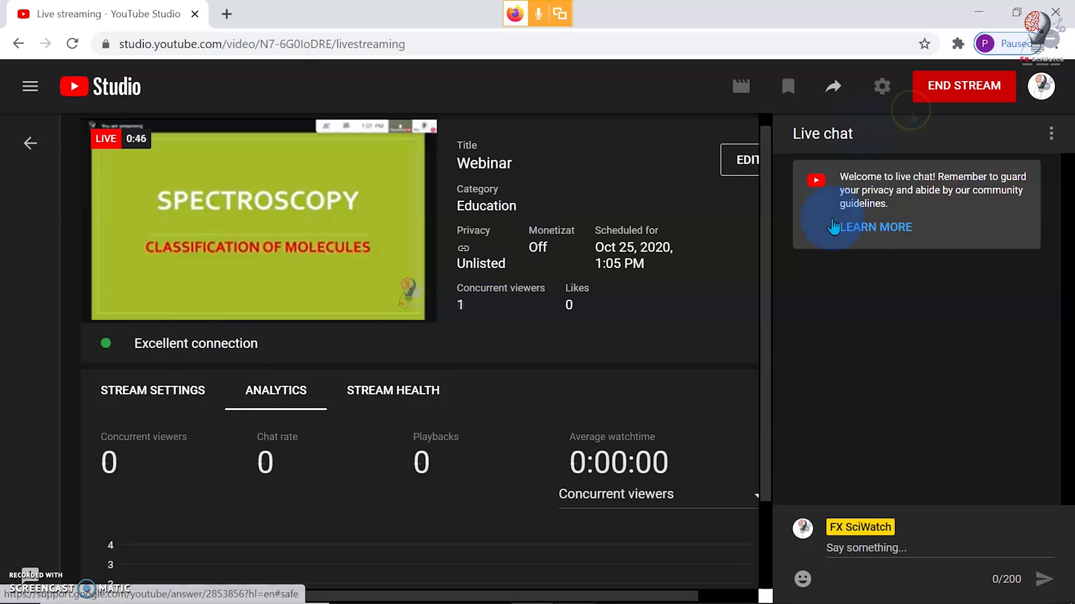
{"action": "left_click", "coordinate": [970, 89]}
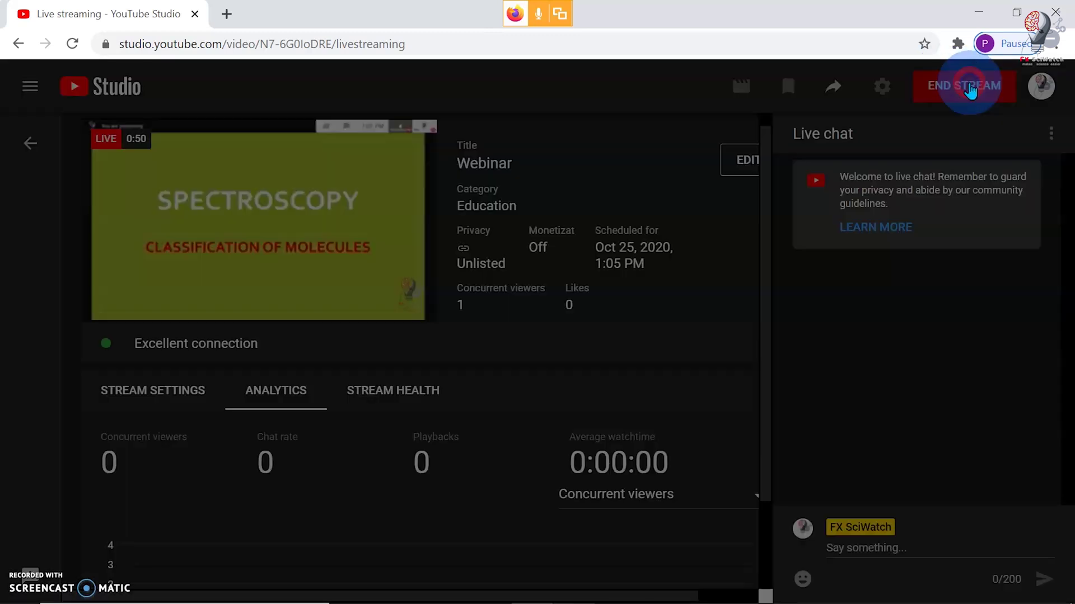
{"action": "left_click", "coordinate": [682, 361]}
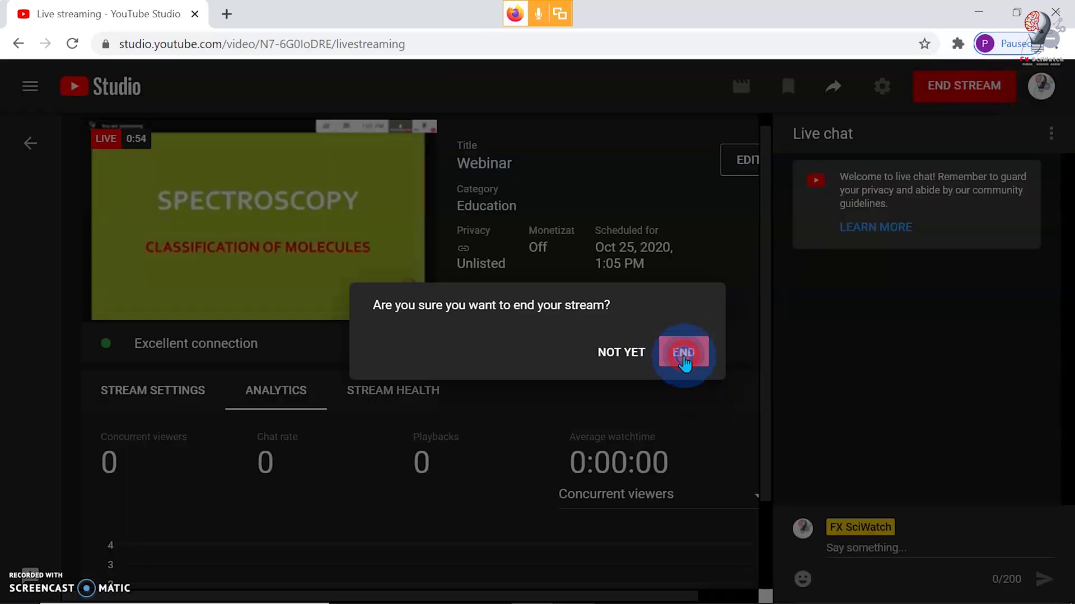